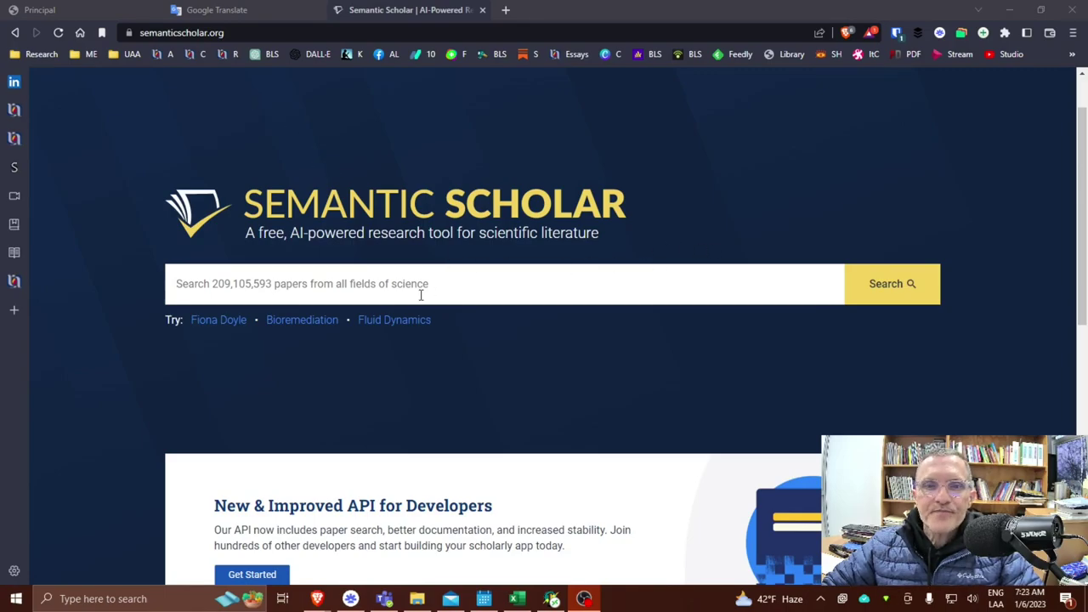
Sign in to the existing Semantic Scholar account from the home page
scroll(718, 170, "down", 5)
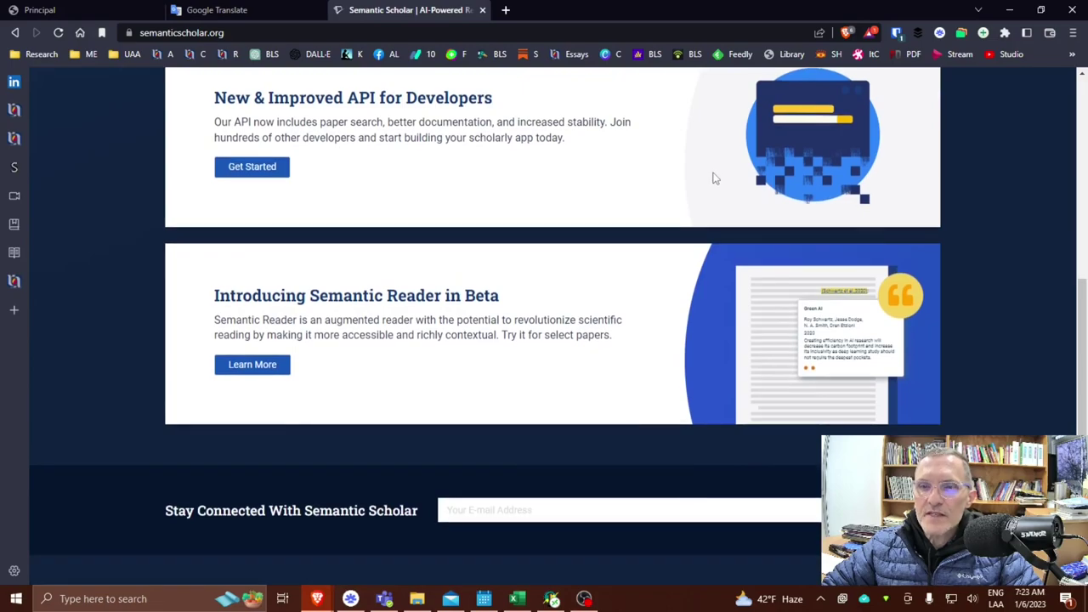
scroll(714, 178, "up", 5)
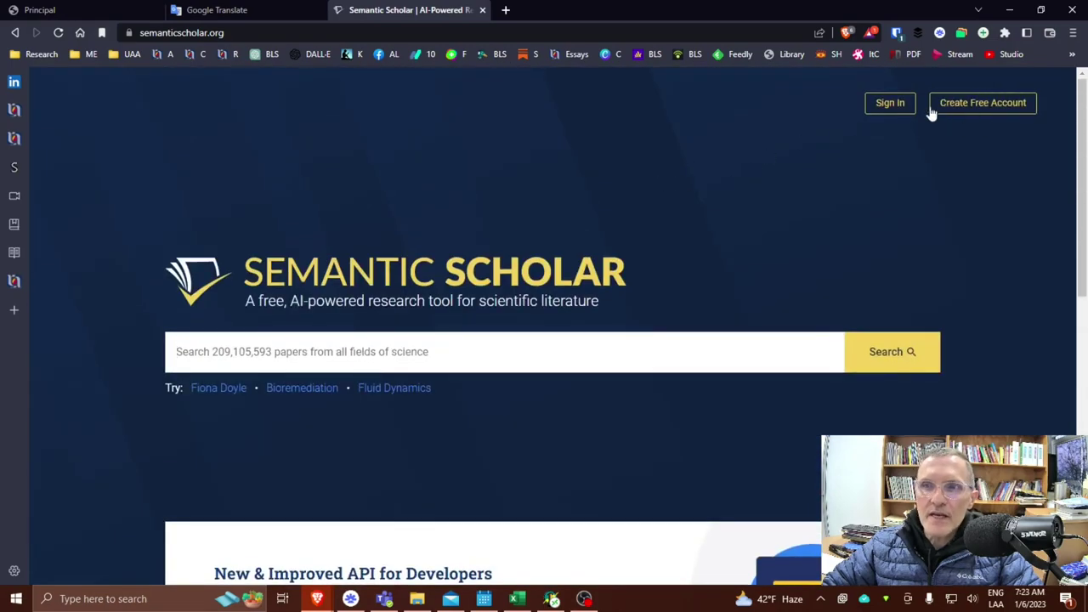
left_click(891, 103)
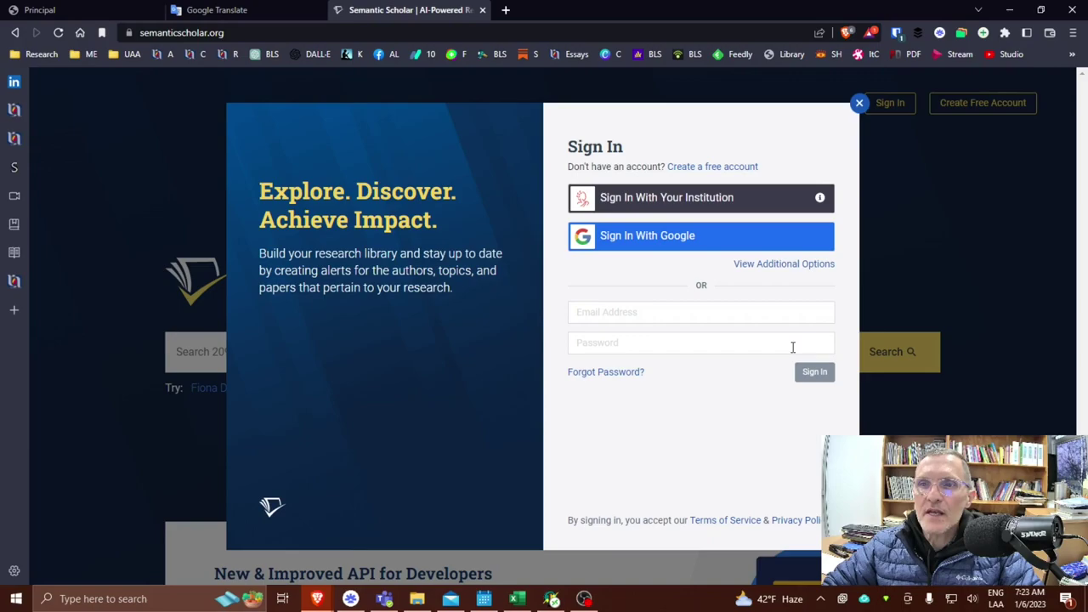
left_click(908, 315)
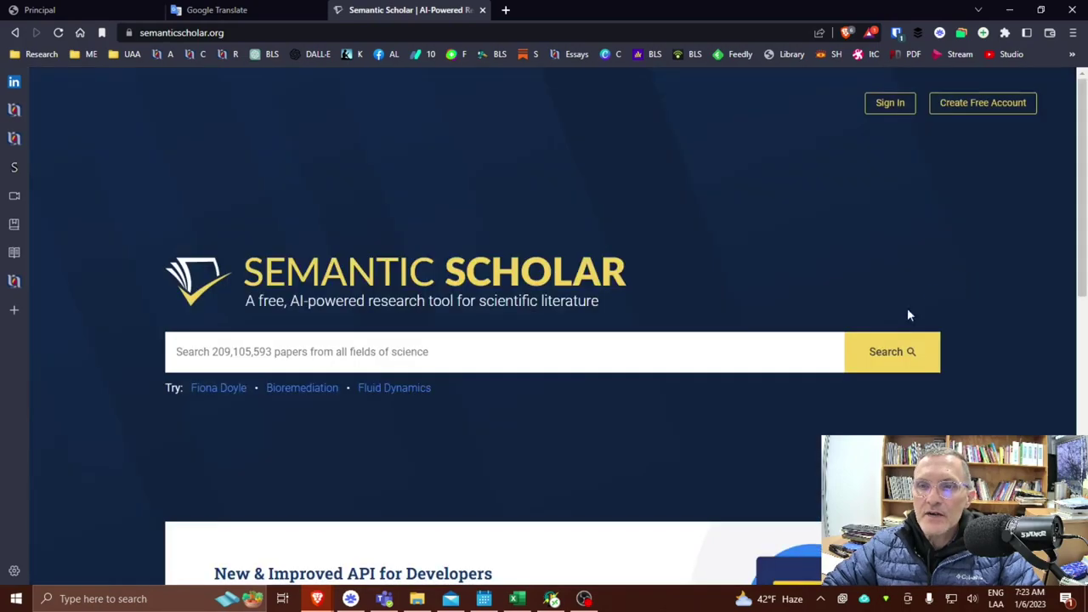
left_click(889, 105)
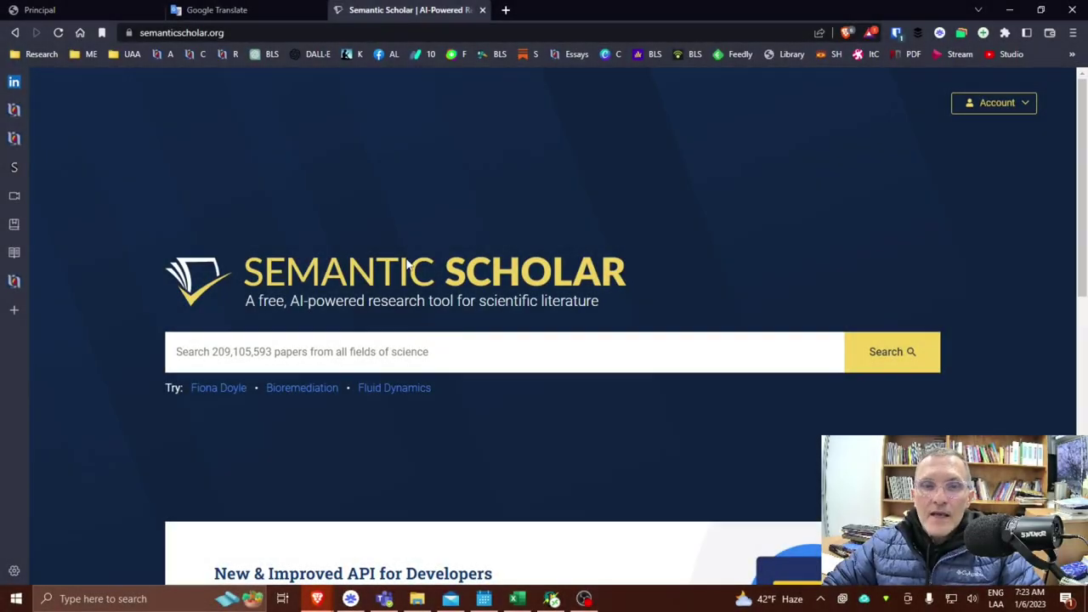
View the account's library of all saved papers, and return to the home page
left_click(1001, 105)
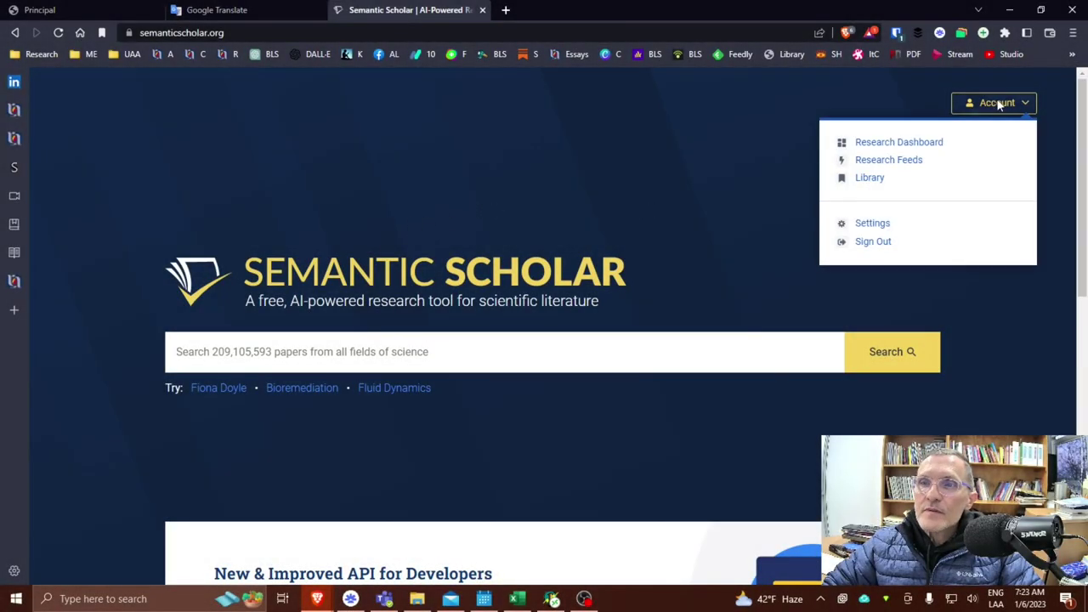
left_click(874, 179)
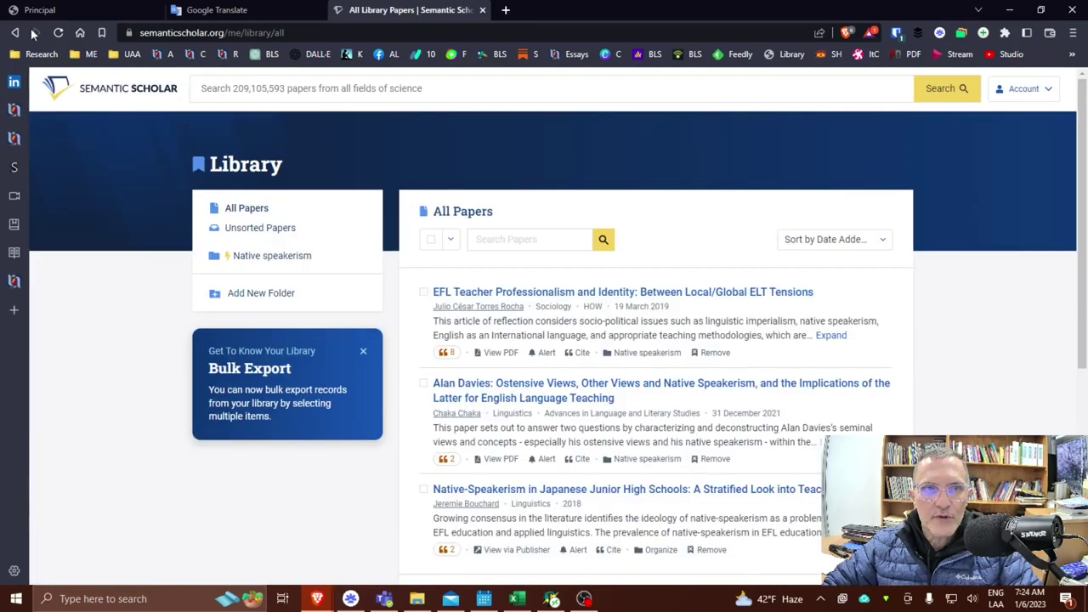
left_click(15, 32)
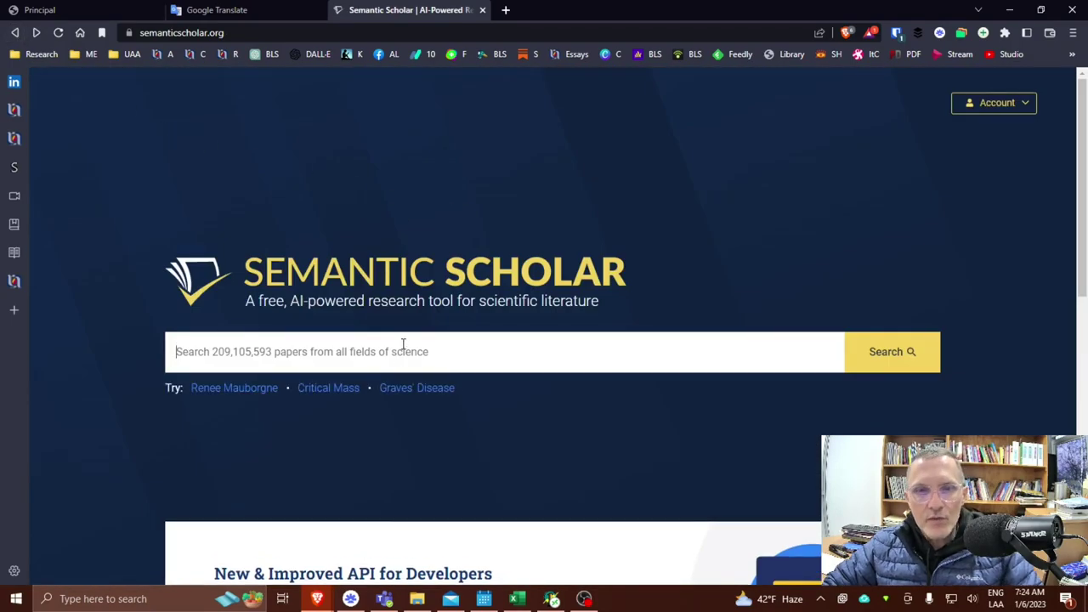
Search for papers on "Native speakerism in applied linguistics"
type("s")
key("BackSpace")
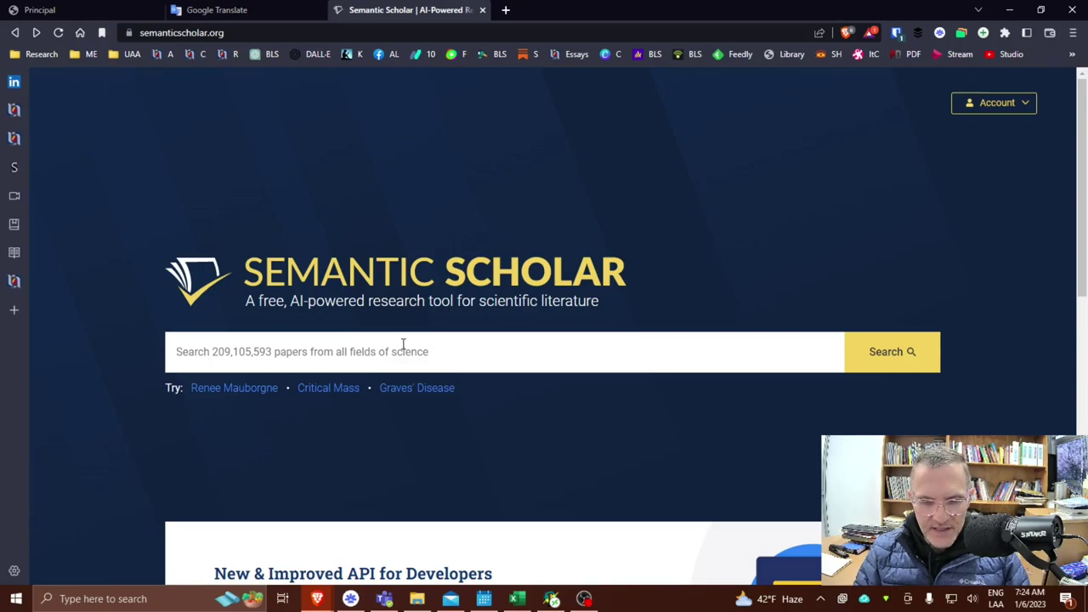
type("Native speakerism in applied linguisti")
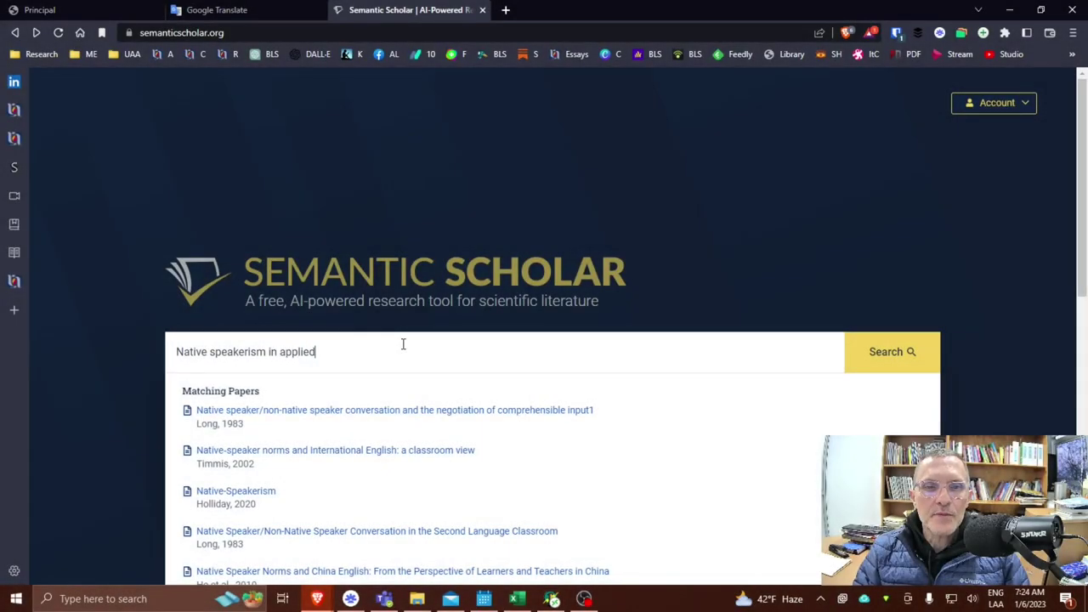
key("Return")
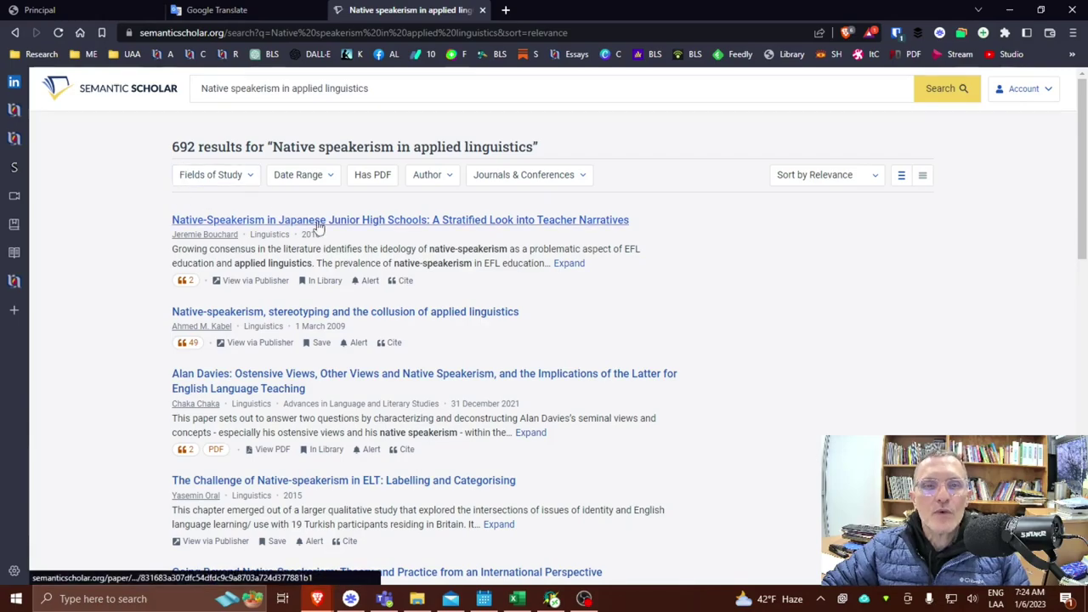
Filter the search results to papers that have a PDF and date from the last 5 years
left_click(373, 176)
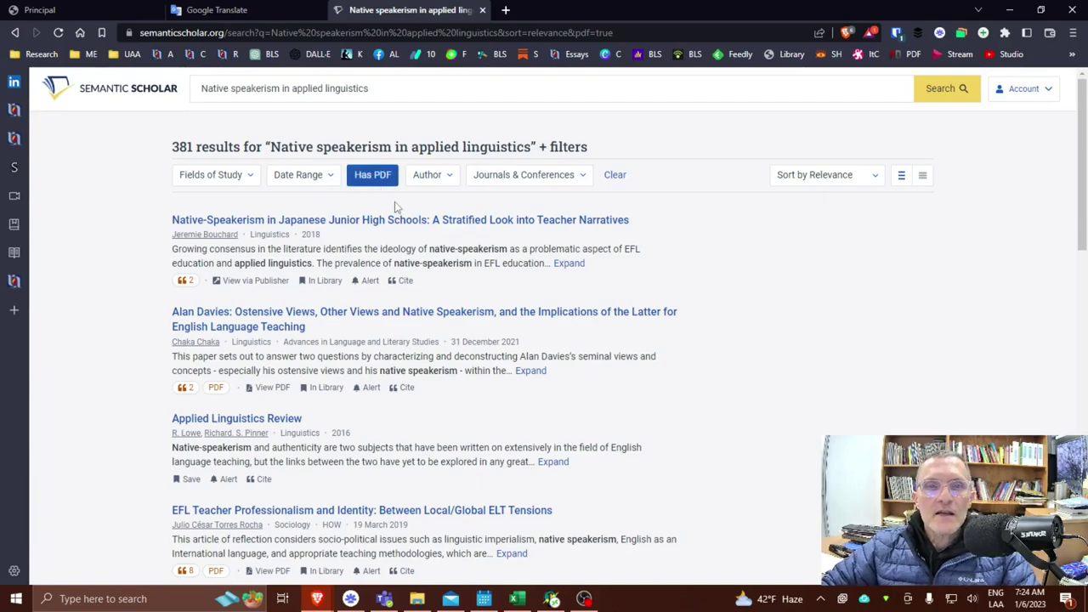
left_click(307, 179)
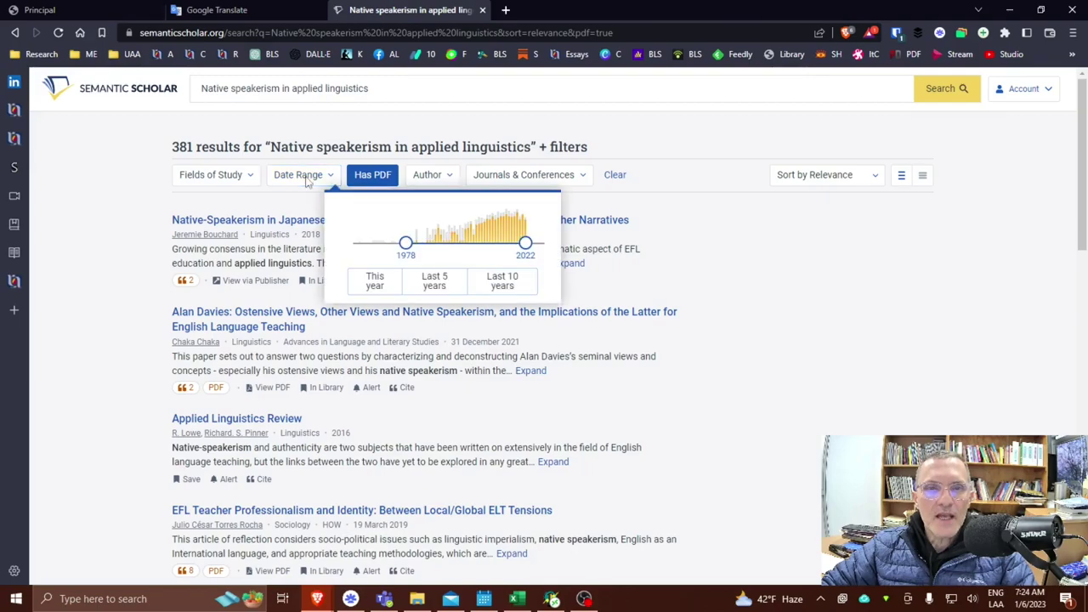
left_click(434, 283)
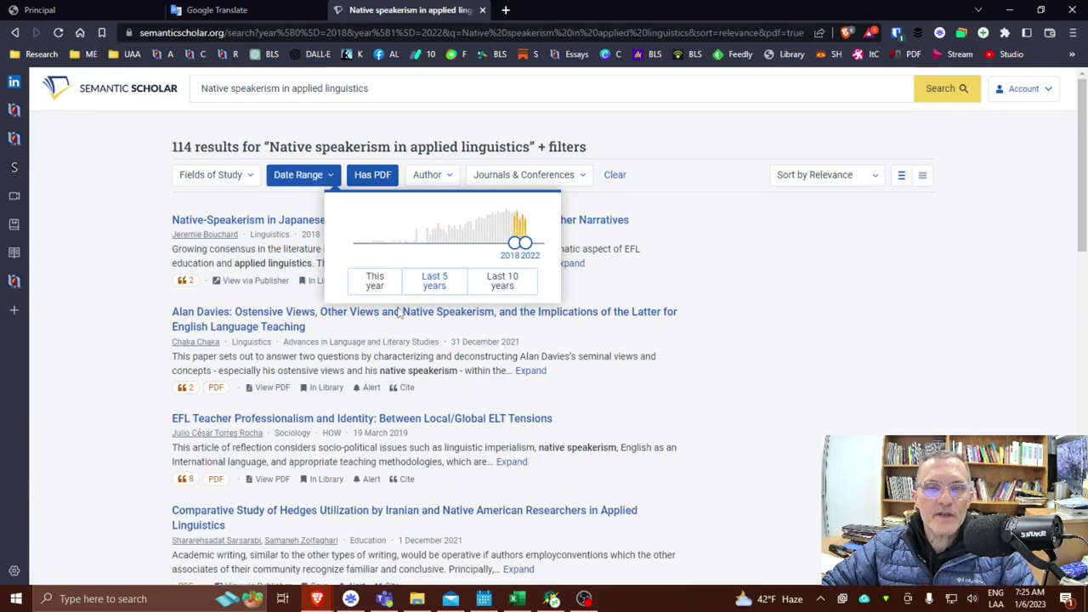
left_click(811, 301)
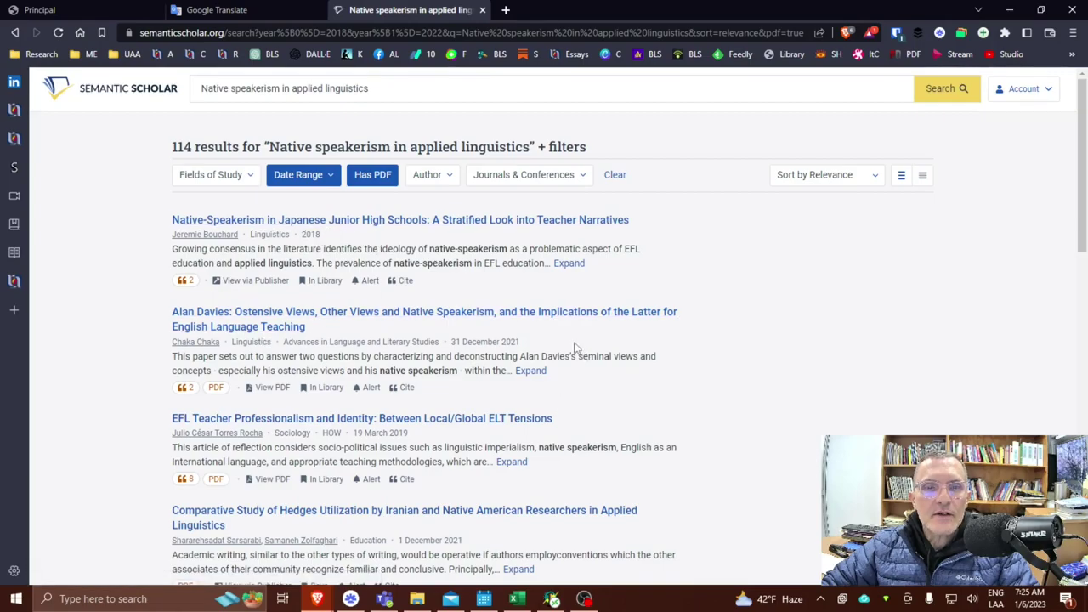
View the details and publisher page of "Native-Speakerism in Japanese Junior High Schools", and return to the filtered results
left_click(336, 225)
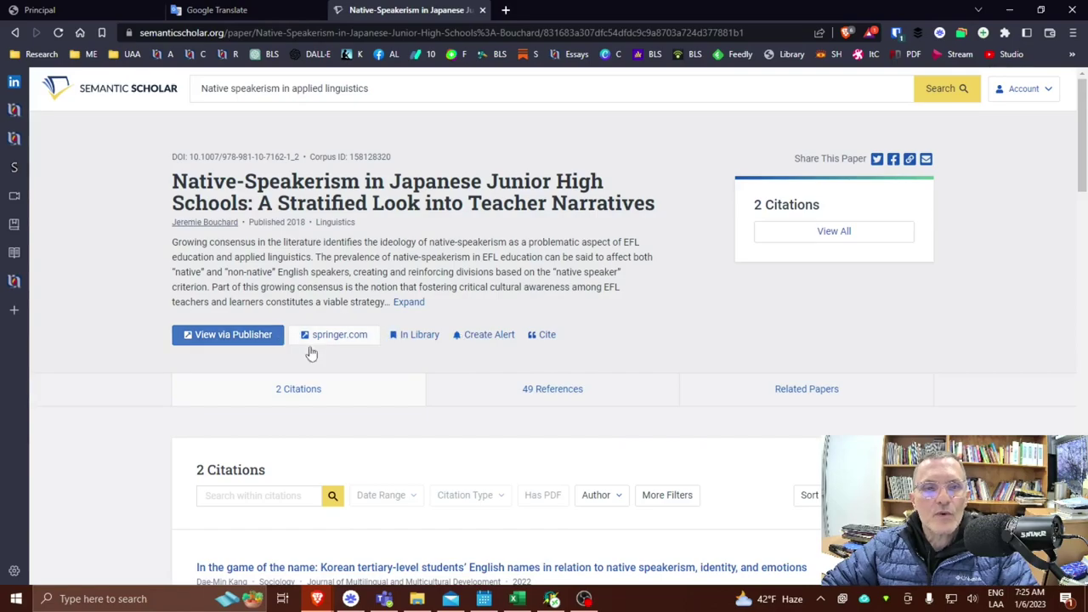
scroll(430, 340, "down", 2)
scroll(340, 331, "up", 2)
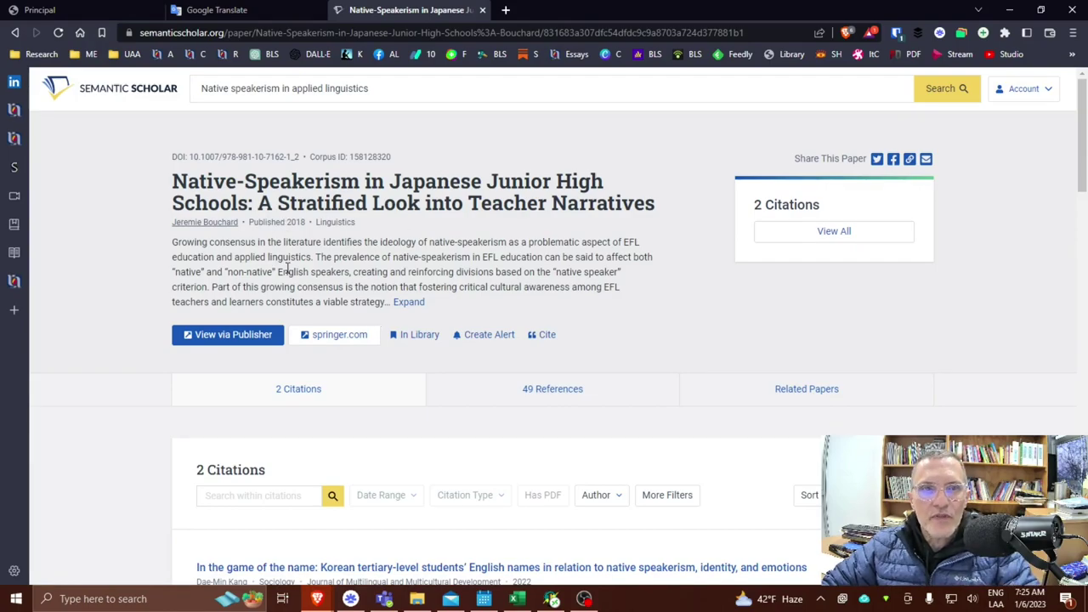
left_click(252, 337)
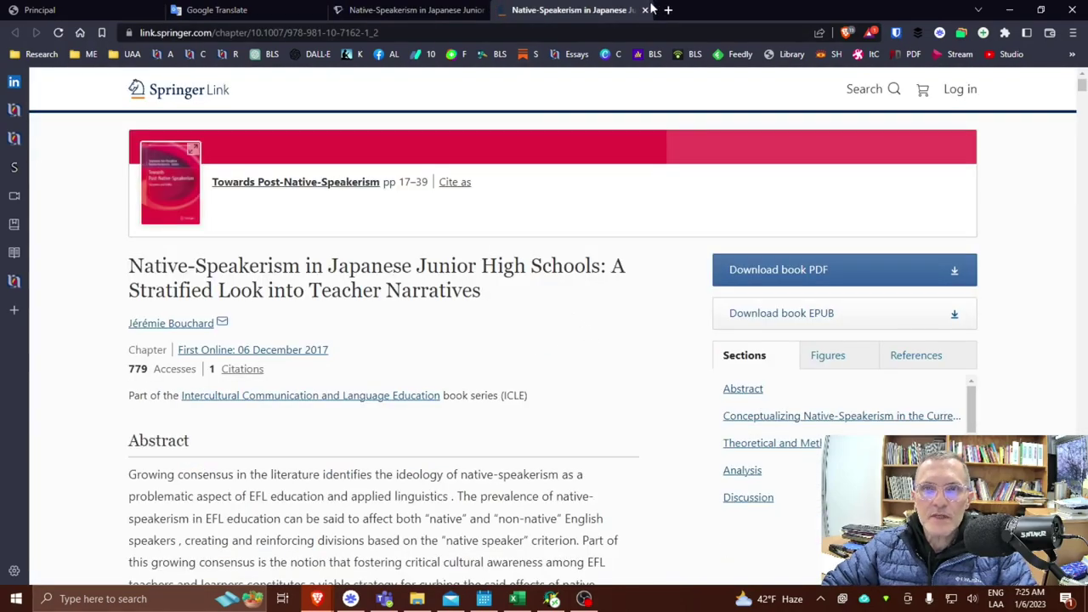
left_click(644, 9)
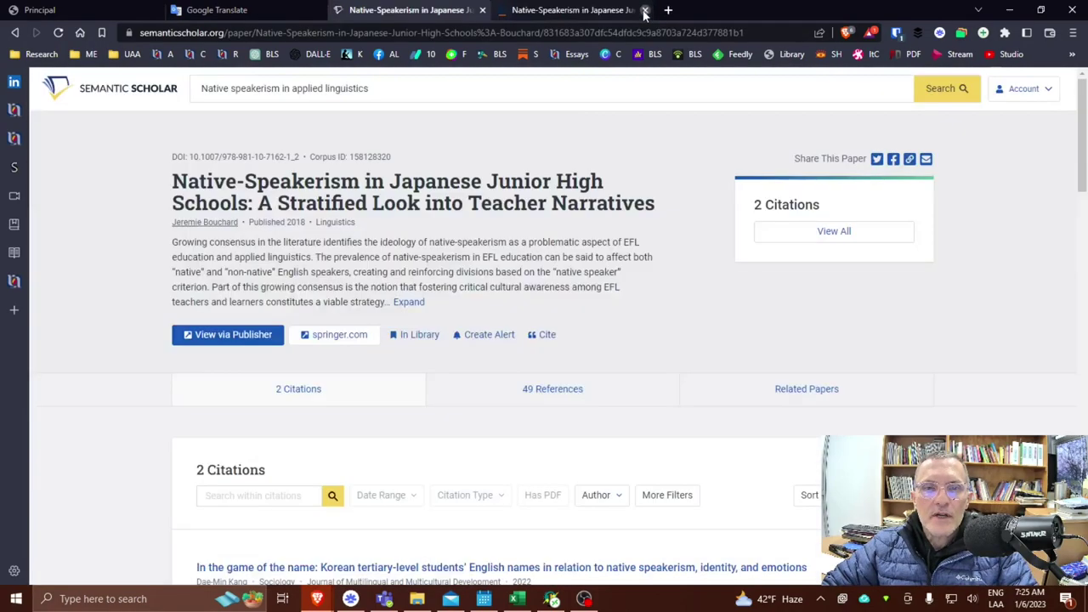
left_click(15, 33)
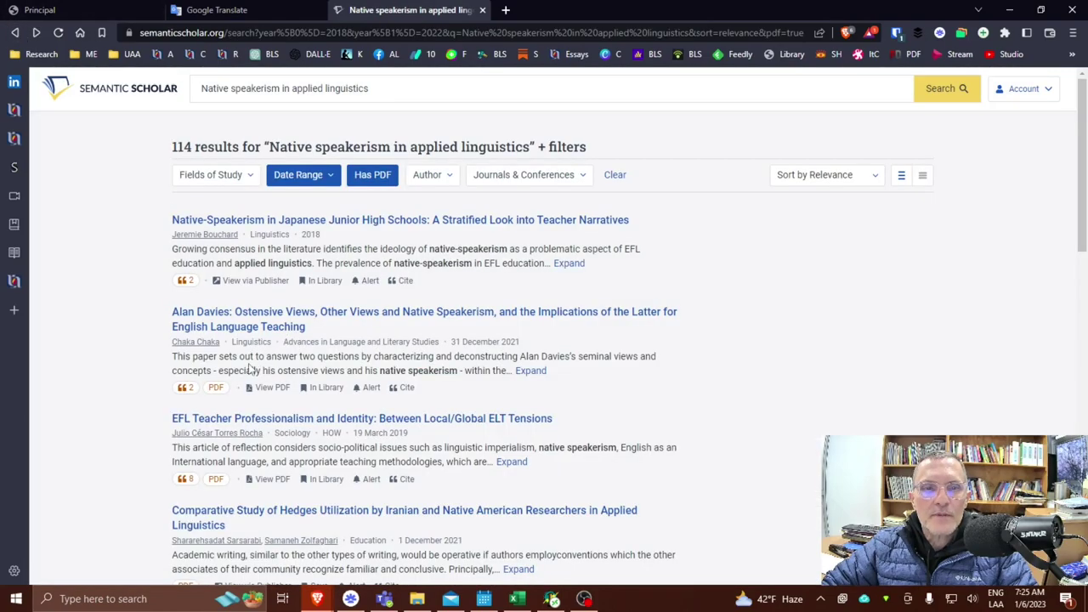
View the details and PDF of the "Ostensive Views, Other Views and Native Speakerism" paper, and return to the filtered results
left_click(284, 314)
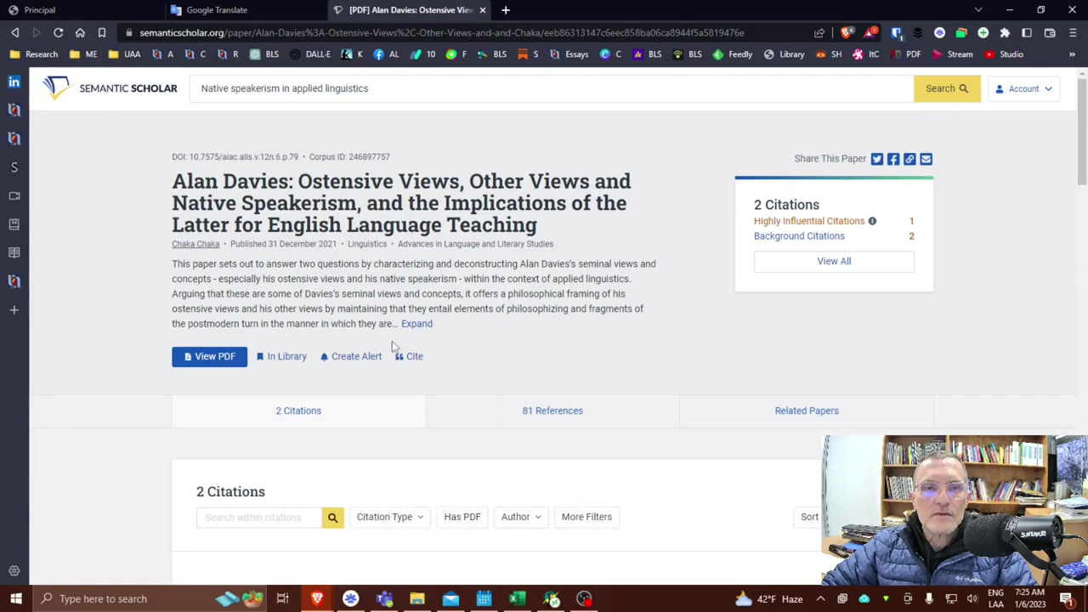
left_click(219, 360)
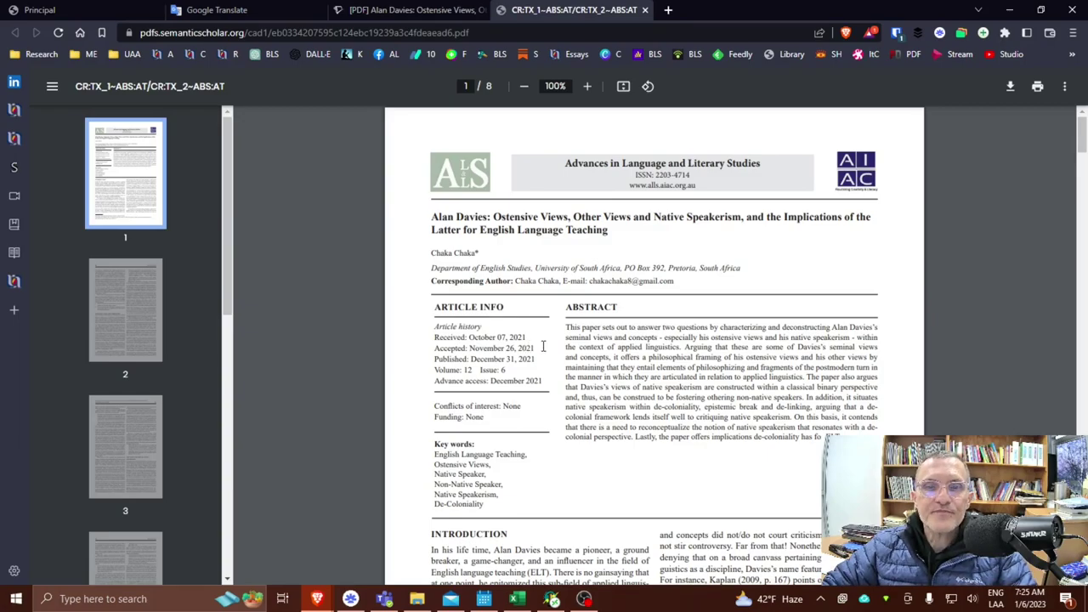
left_click(645, 10)
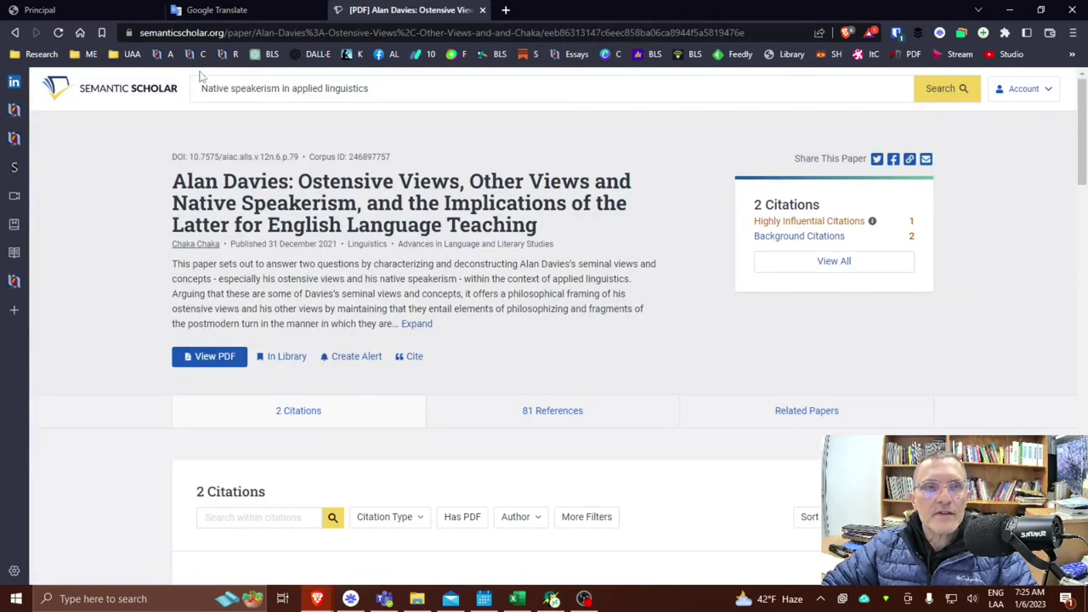
left_click(14, 33)
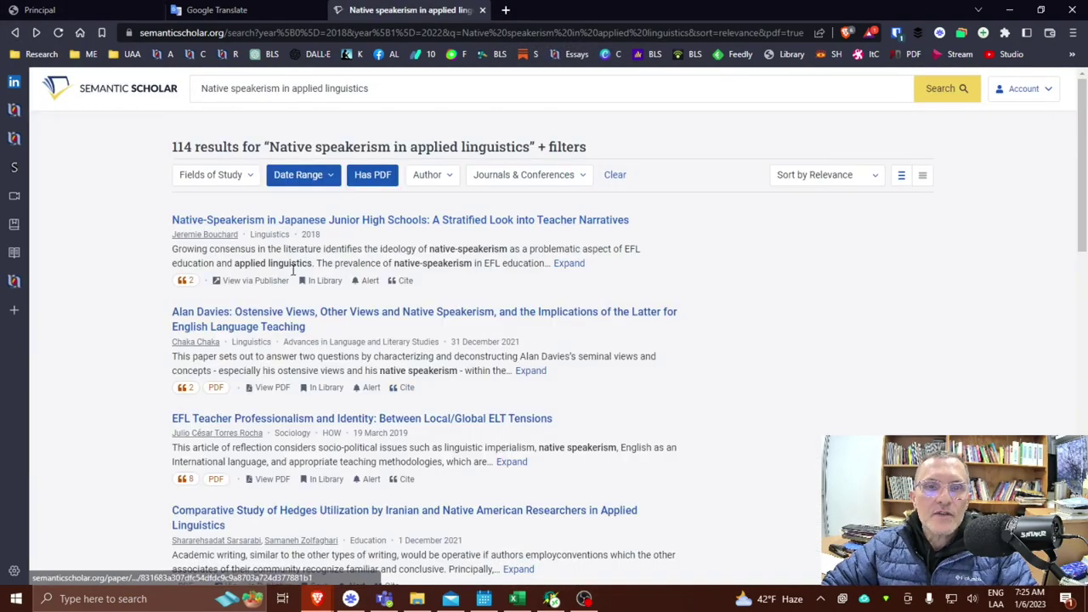
Reopen the Japanese junior high schools paper to check its Springer publisher page, and go back to the results list
left_click(330, 221)
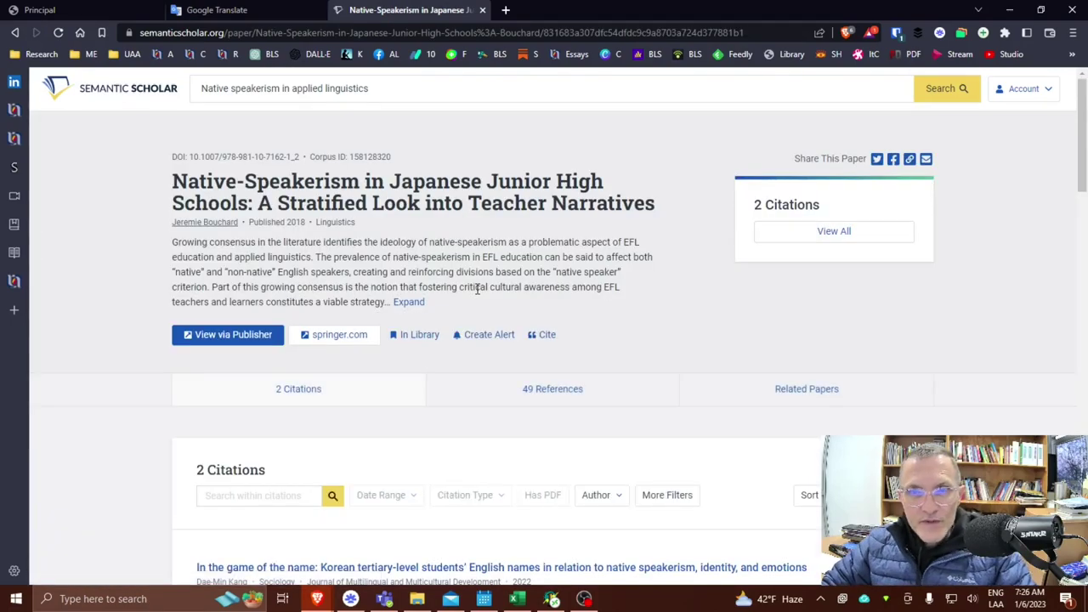
left_click(243, 335)
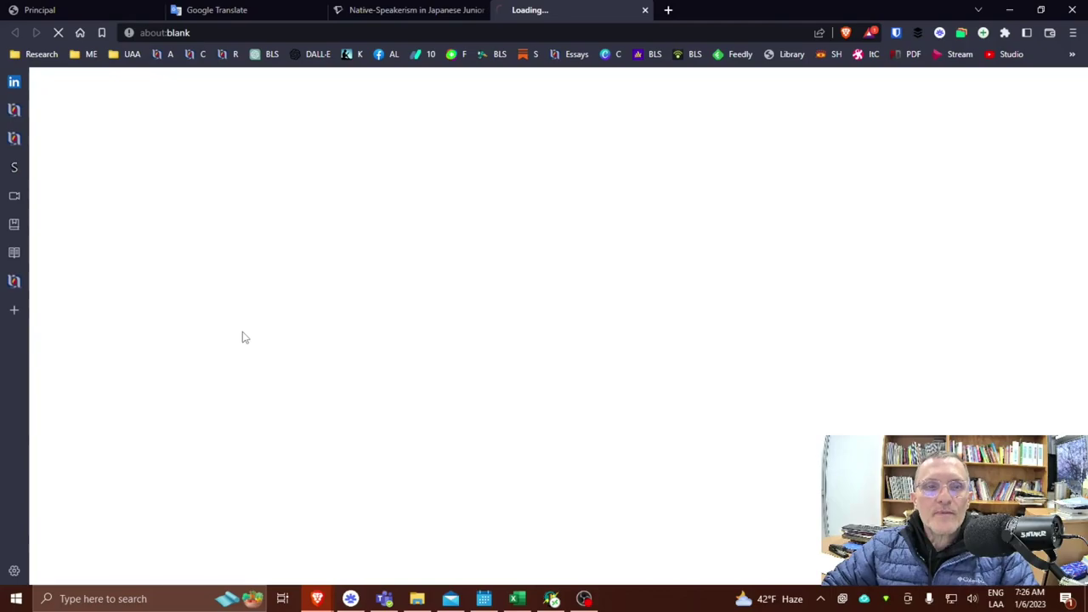
scroll(243, 336, "down", 1)
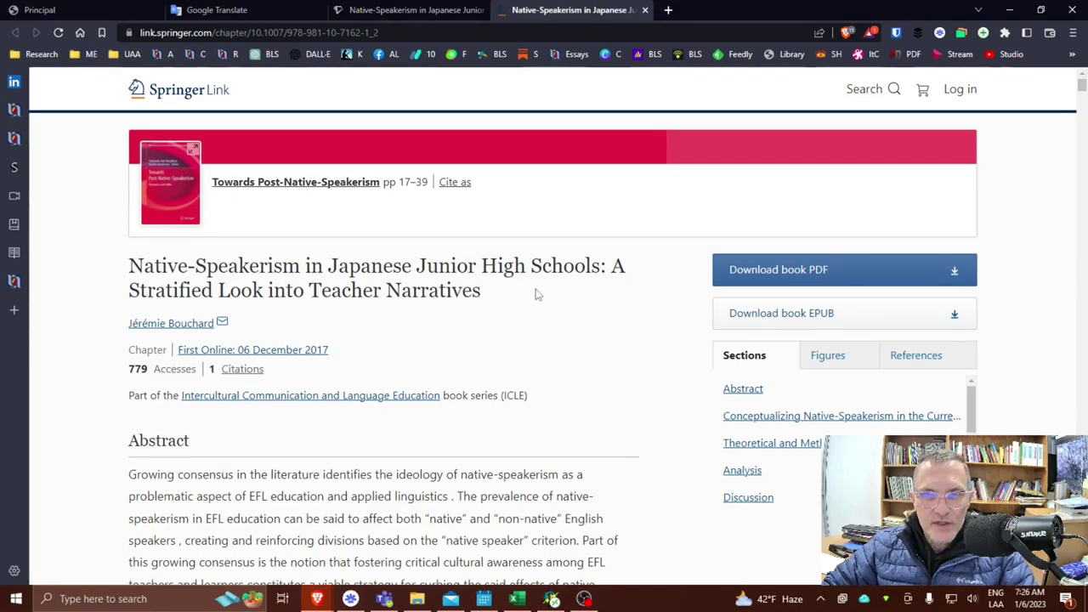
left_click(645, 10)
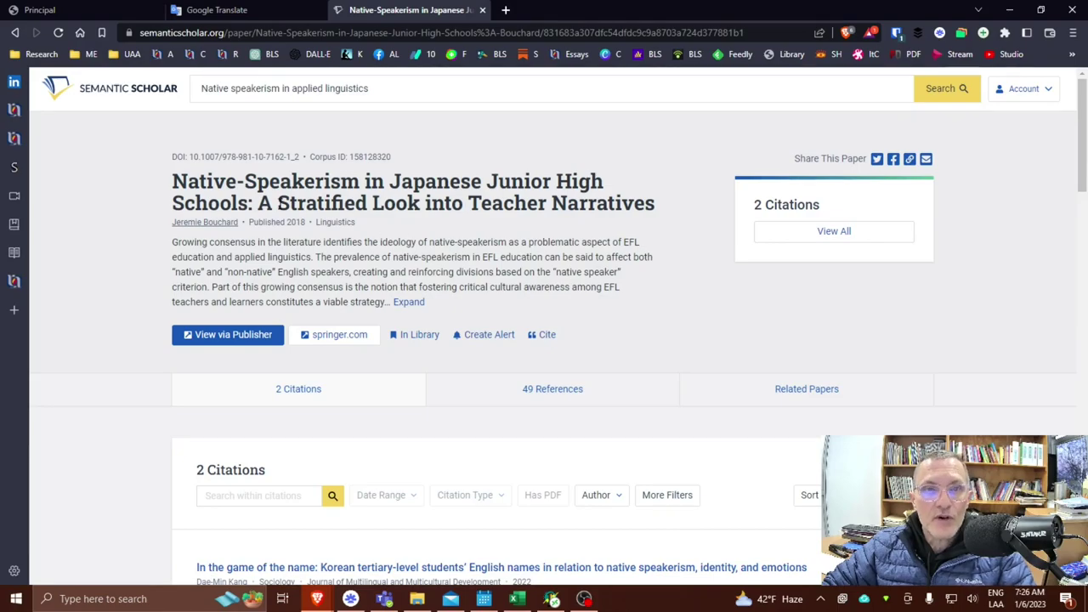
left_click(15, 33)
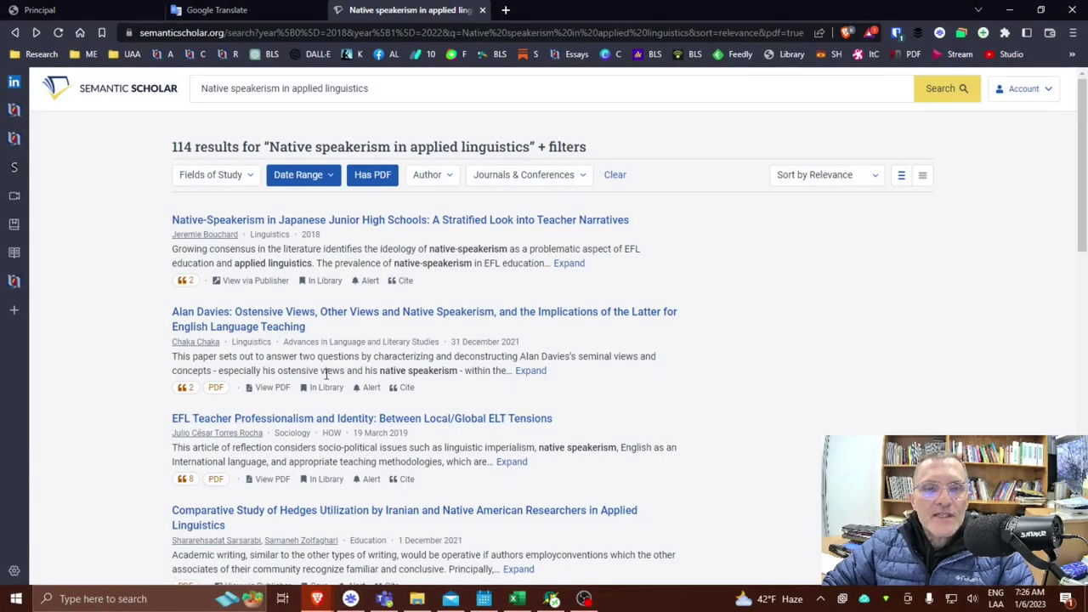
Examine the listed papers for their PDF availability and their library, save, alert and cite options
scroll(374, 355, "down", 2)
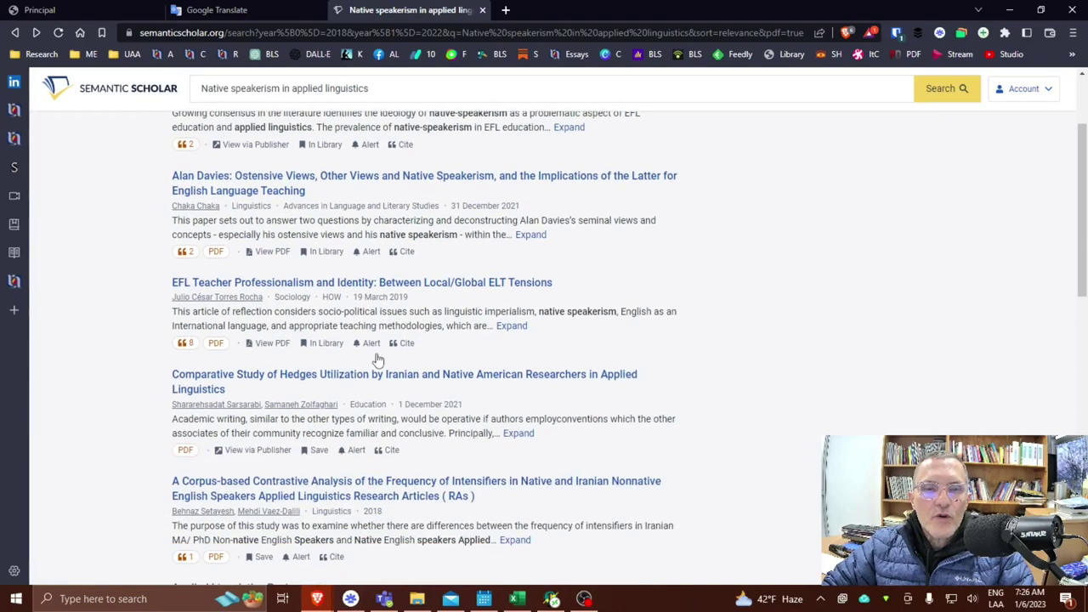
scroll(450, 264, "up", 1)
scroll(484, 270, "up", 1)
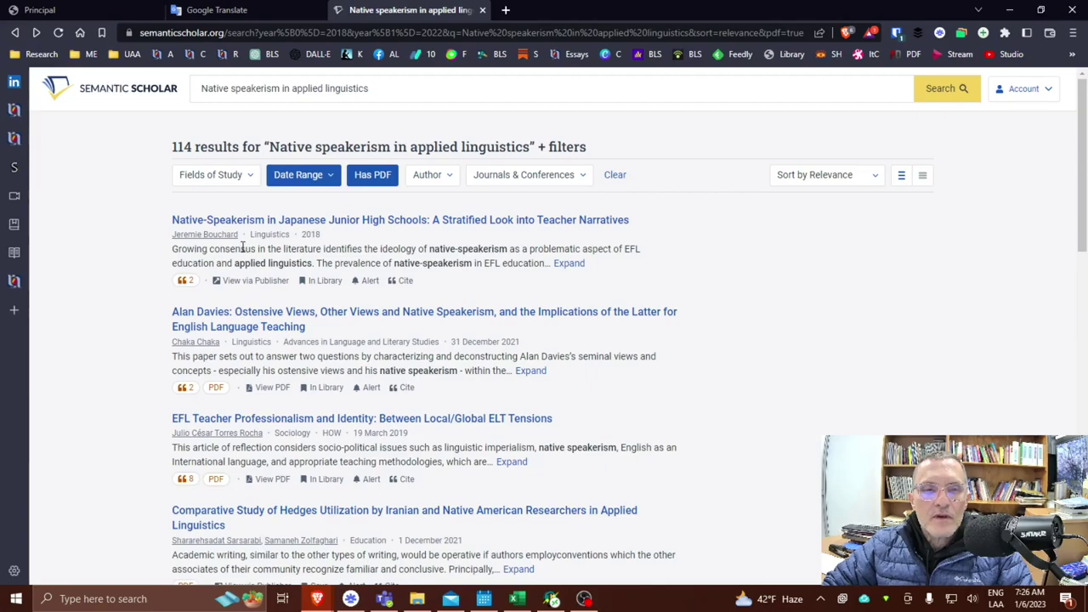
scroll(244, 272, "down", 3)
scroll(359, 340, "up", 3)
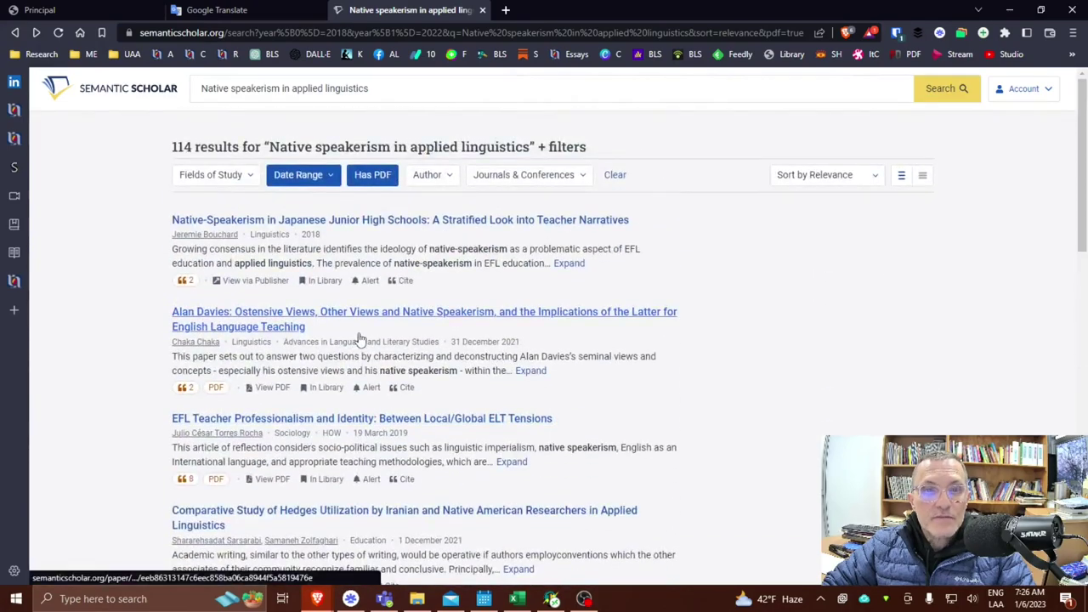
scroll(349, 357, "down", 1)
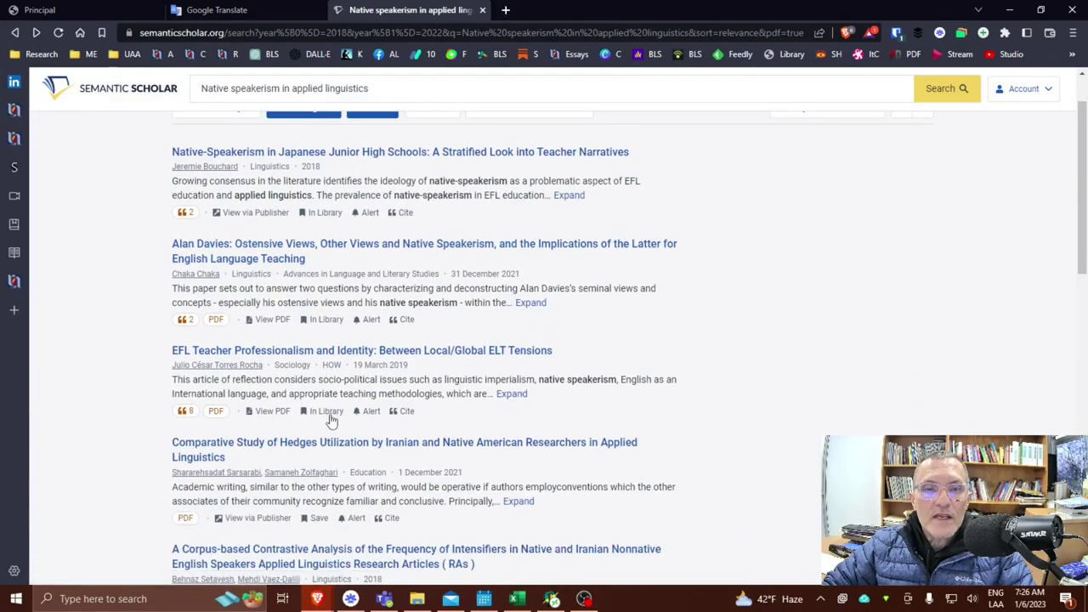
scroll(332, 420, "down", 1)
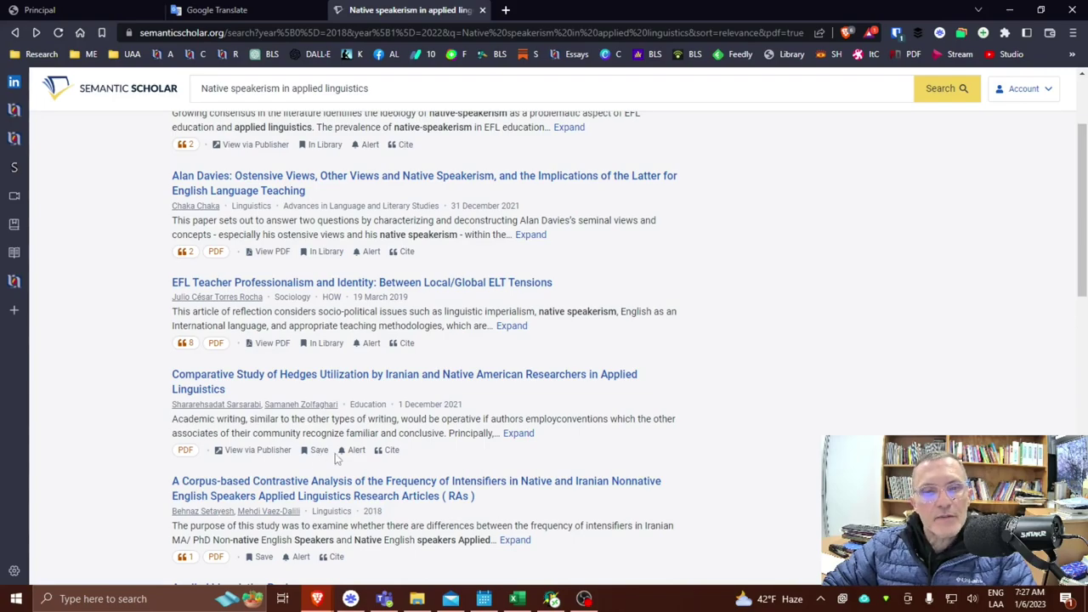
scroll(316, 458, "down", 1)
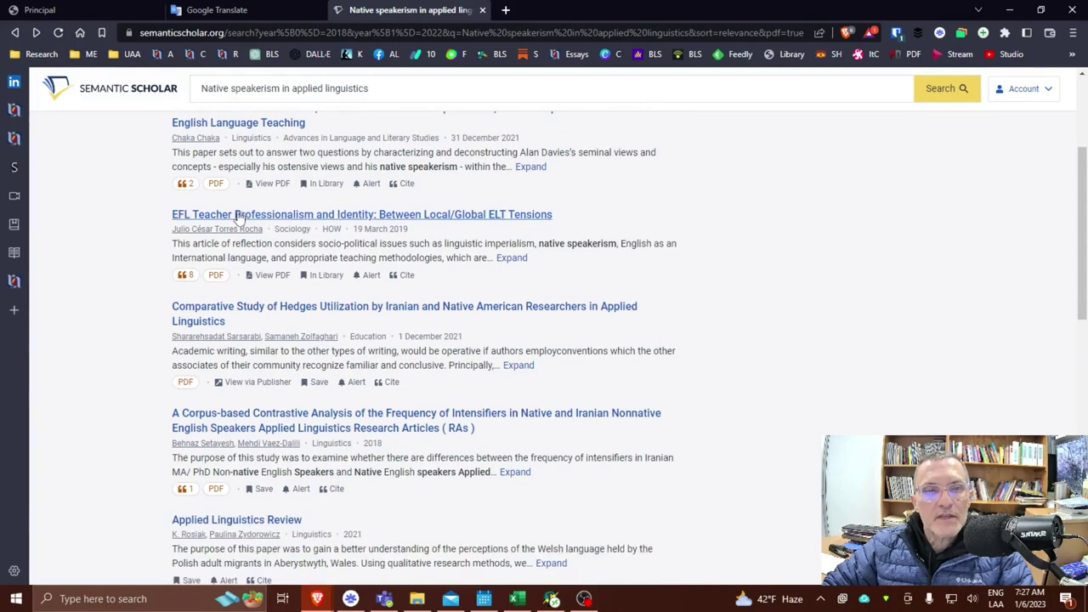
Save the hedges comparative study, the intensifiers corpus analysis and "Applied Linguistics Review" to the library without choosing a folder
left_click(318, 382)
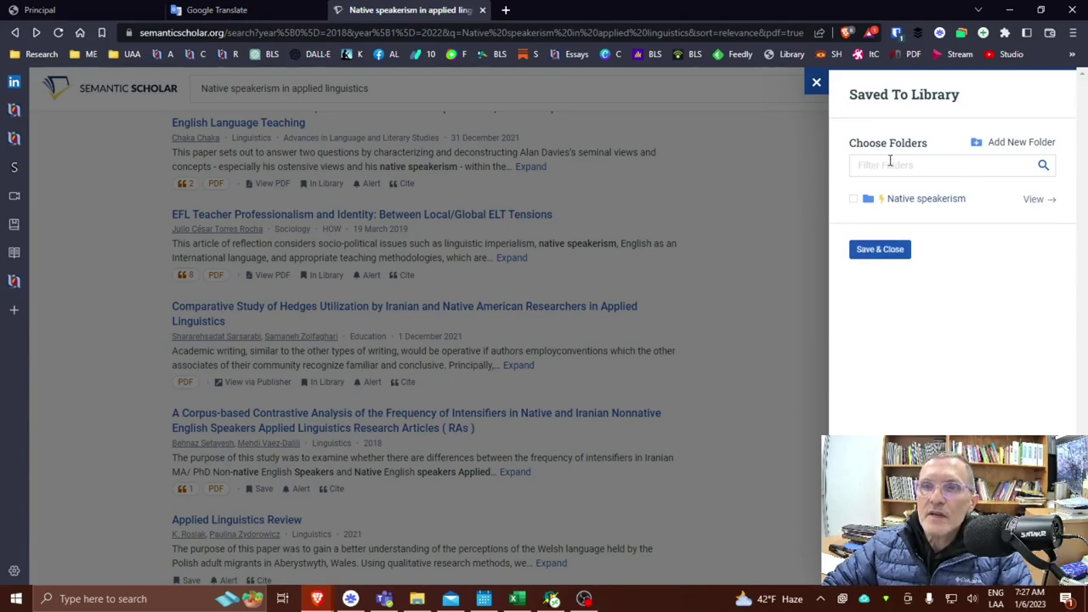
left_click(876, 252)
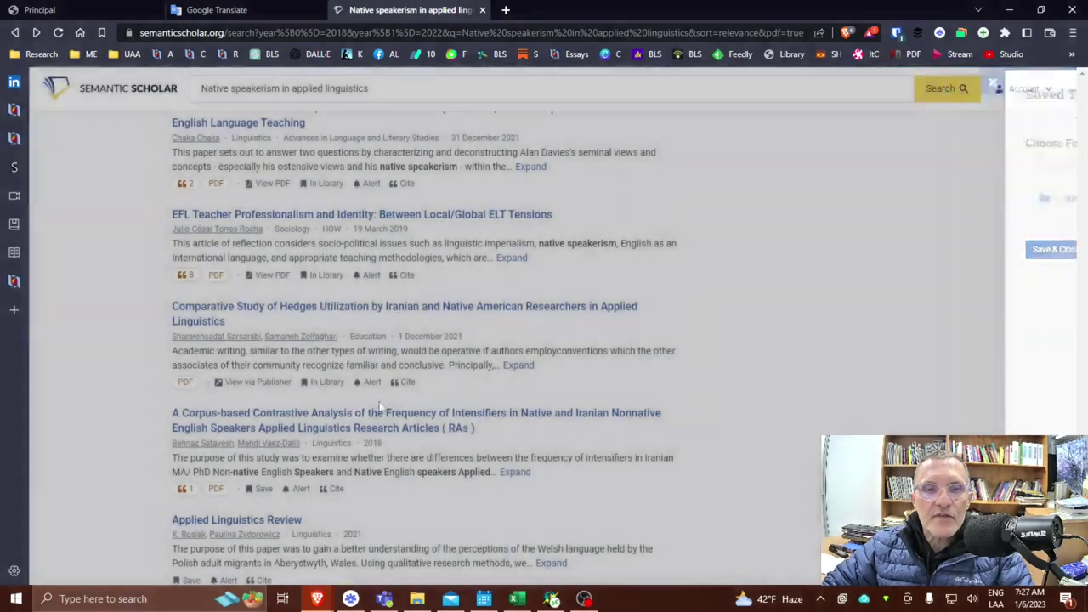
scroll(270, 493, "down", 2)
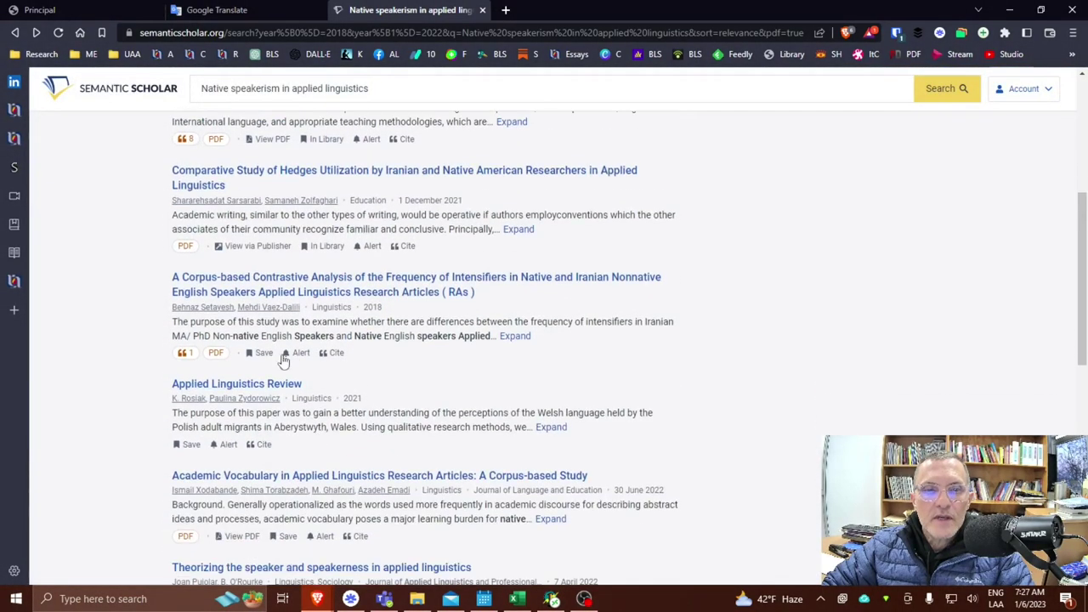
left_click(262, 353)
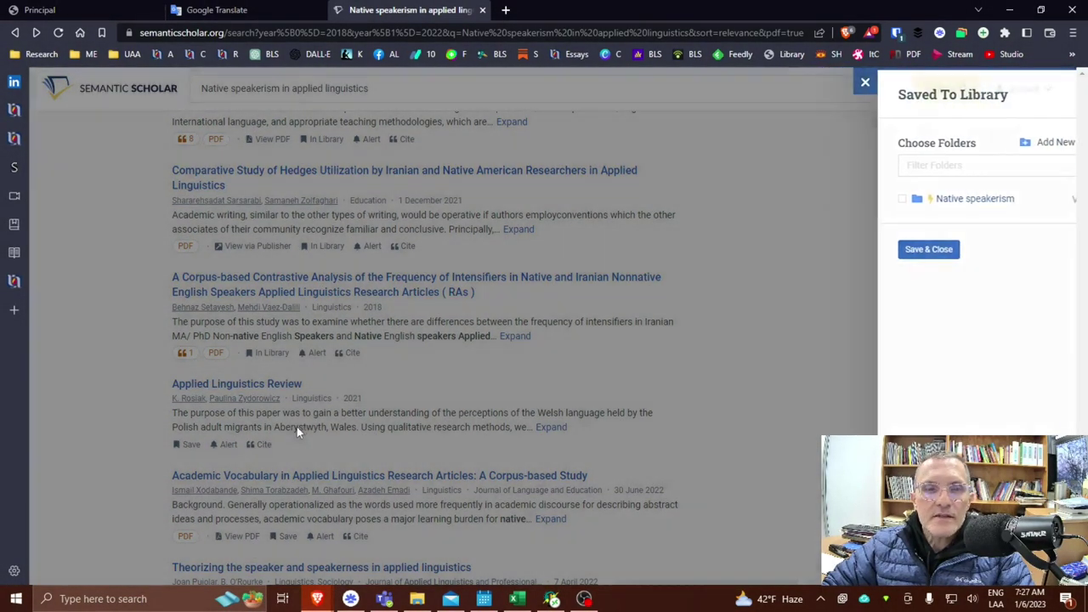
left_click(297, 426)
scroll(255, 438, "down", 2)
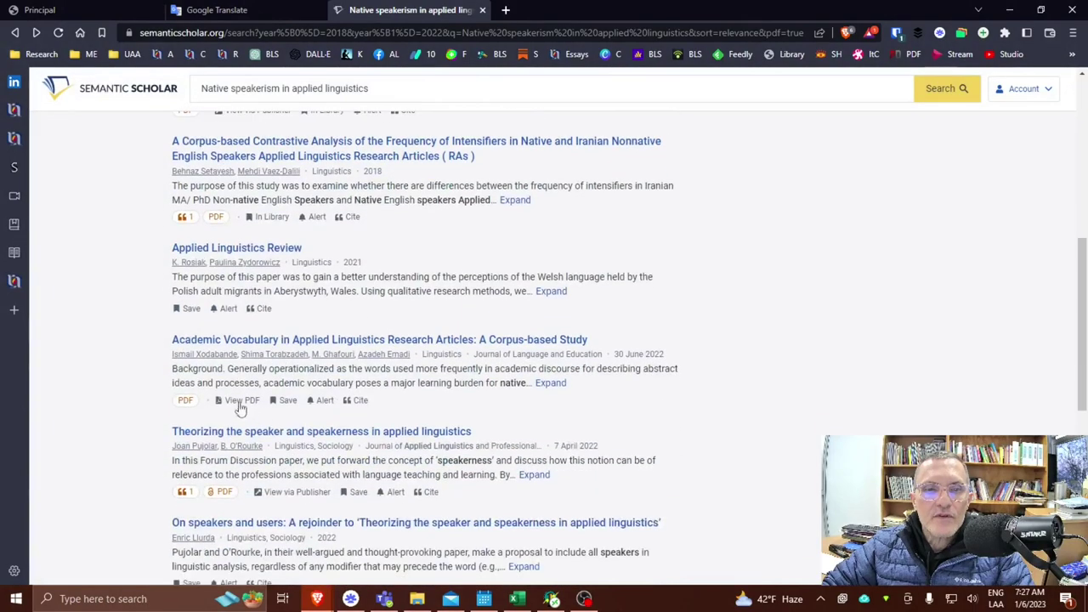
left_click(187, 309)
left_click(705, 370)
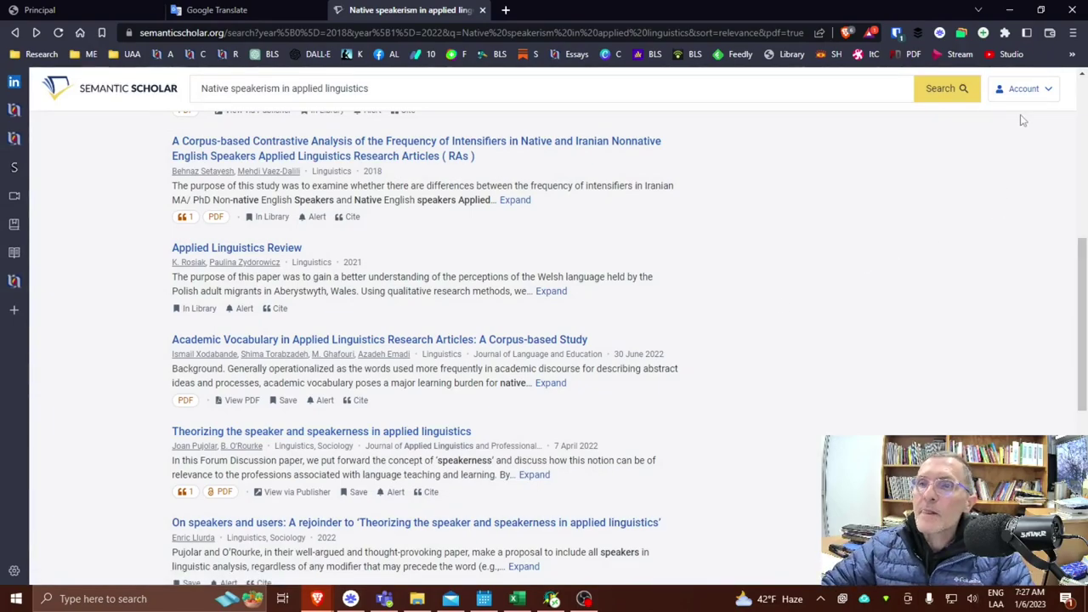
Open the library and look through all the saved papers
left_click(999, 89)
left_click(889, 167)
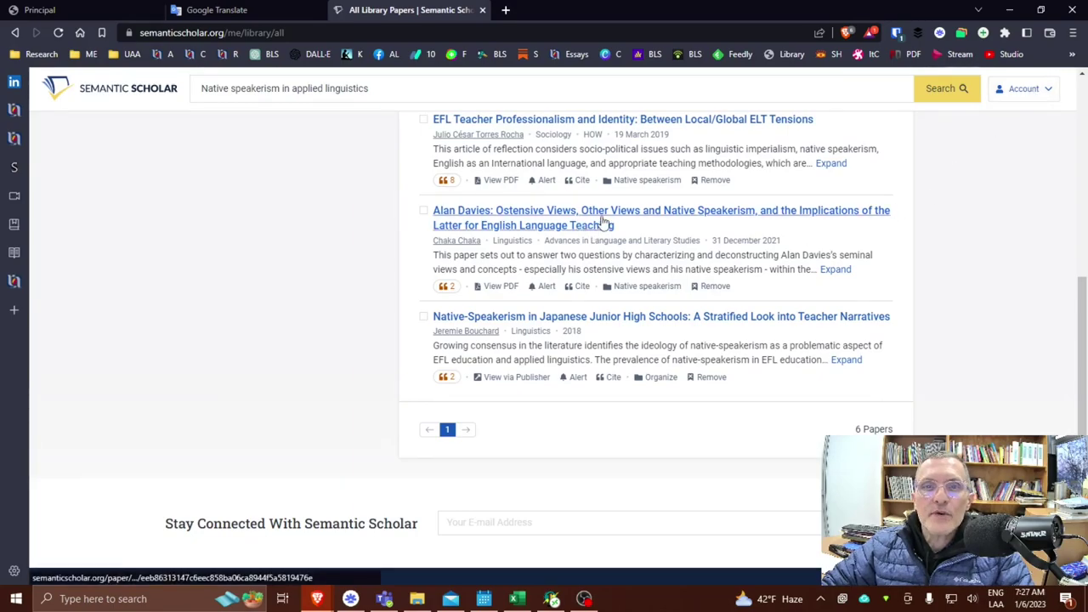
scroll(587, 222, "up", 5)
scroll(572, 207, "down", 1)
scroll(552, 212, "up", 3)
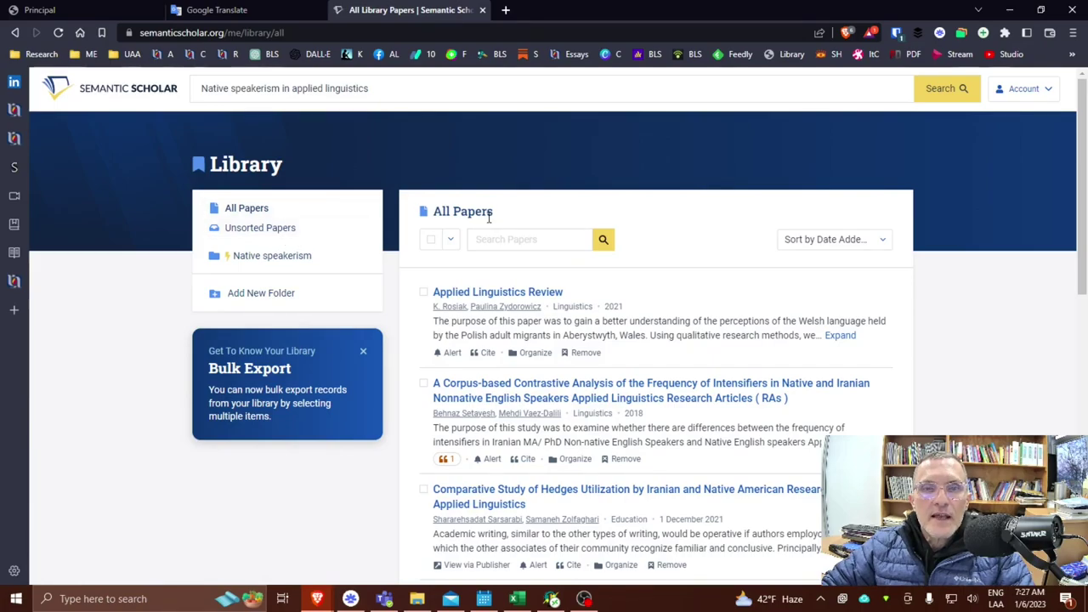
scroll(518, 353, "down", 2)
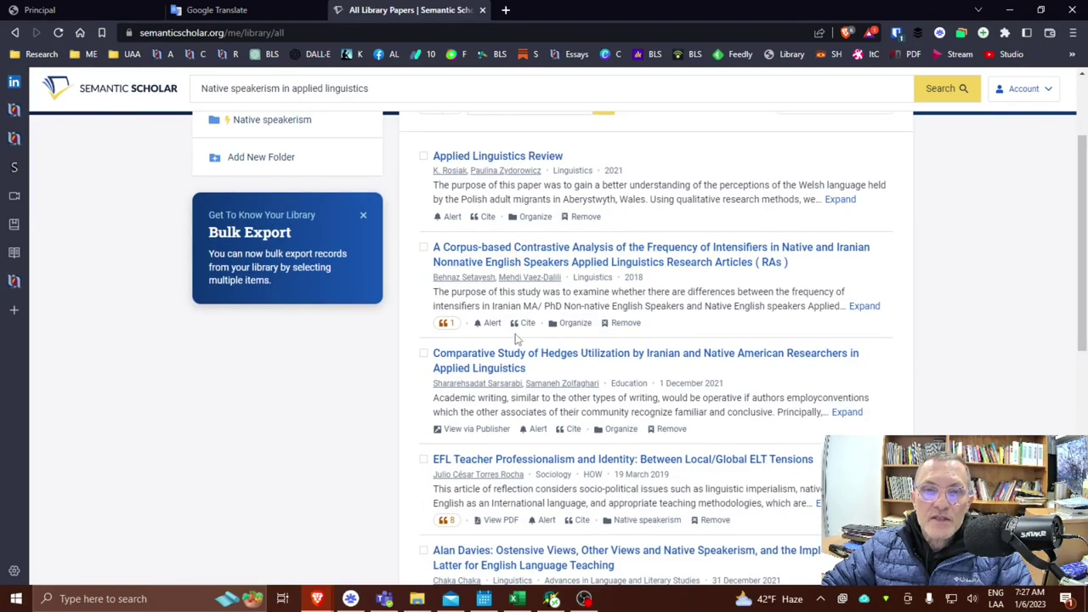
scroll(516, 337, "down", 3)
scroll(517, 338, "up", 5)
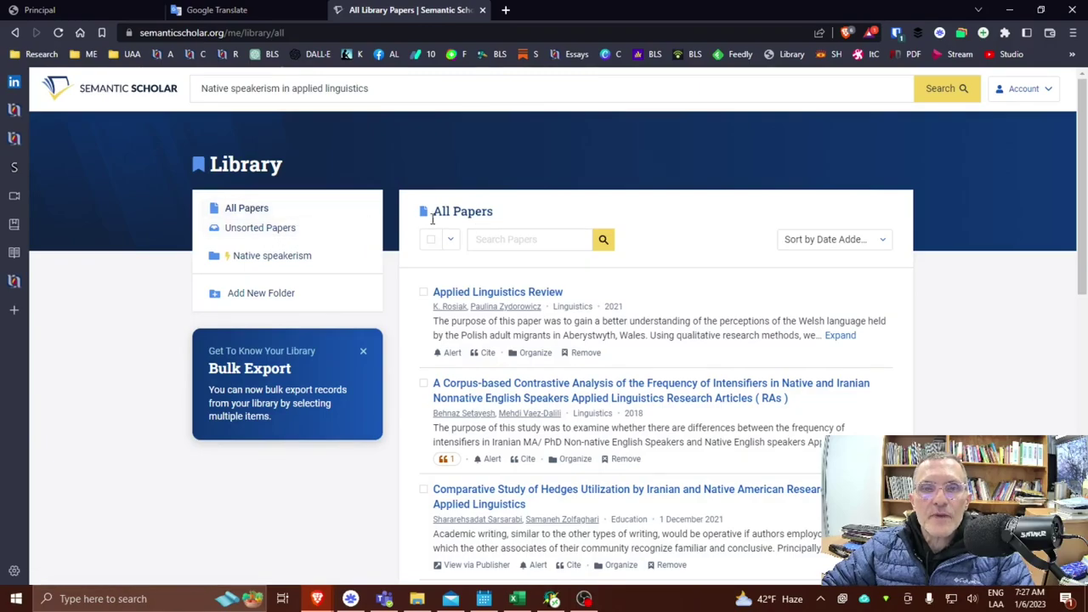
Review the library's unsorted papers that have not been assigned to a folder
left_click(261, 231)
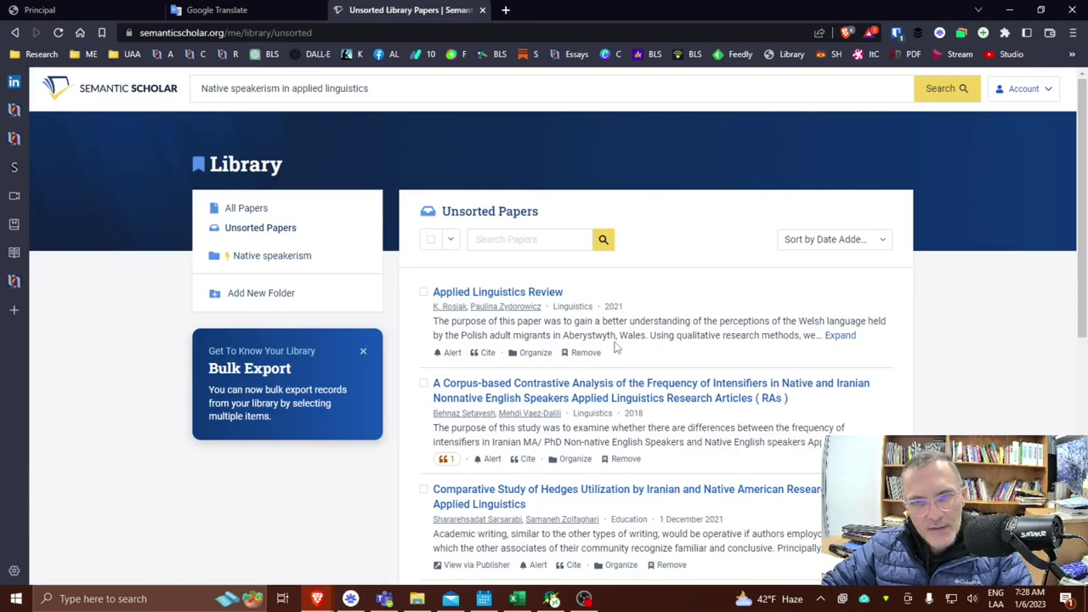
scroll(595, 333, "down", 2)
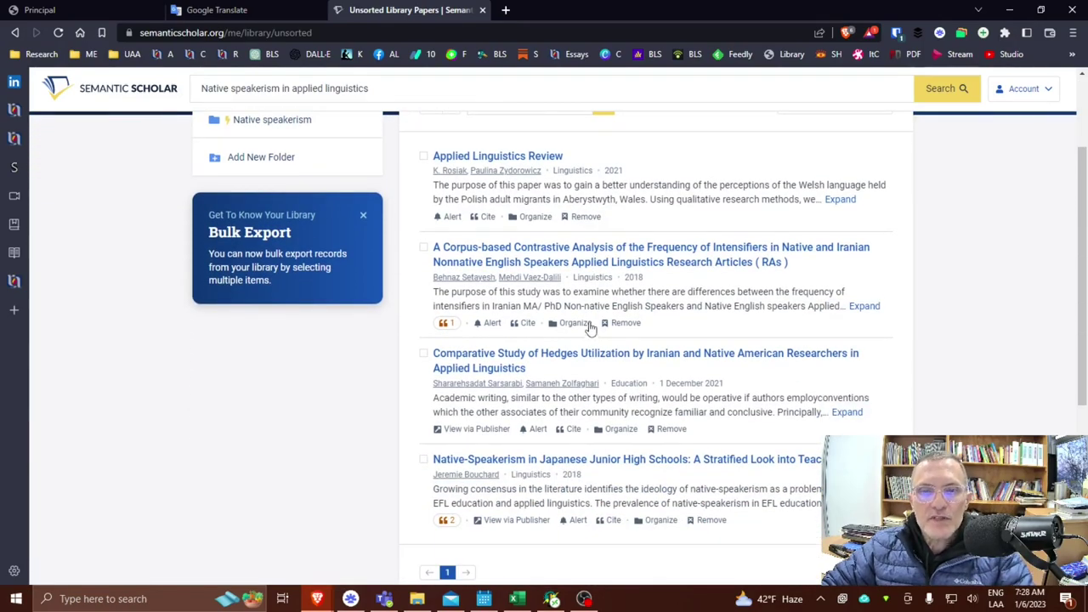
scroll(588, 328, "up", 2)
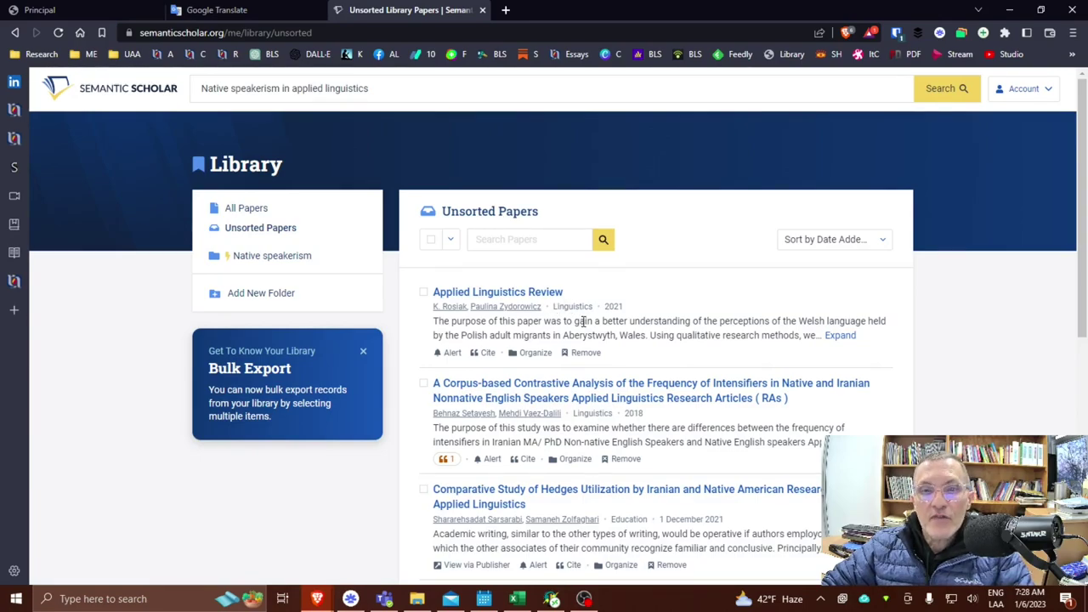
Create a new library folder named "Pending" with its research feed enabled
left_click(254, 294)
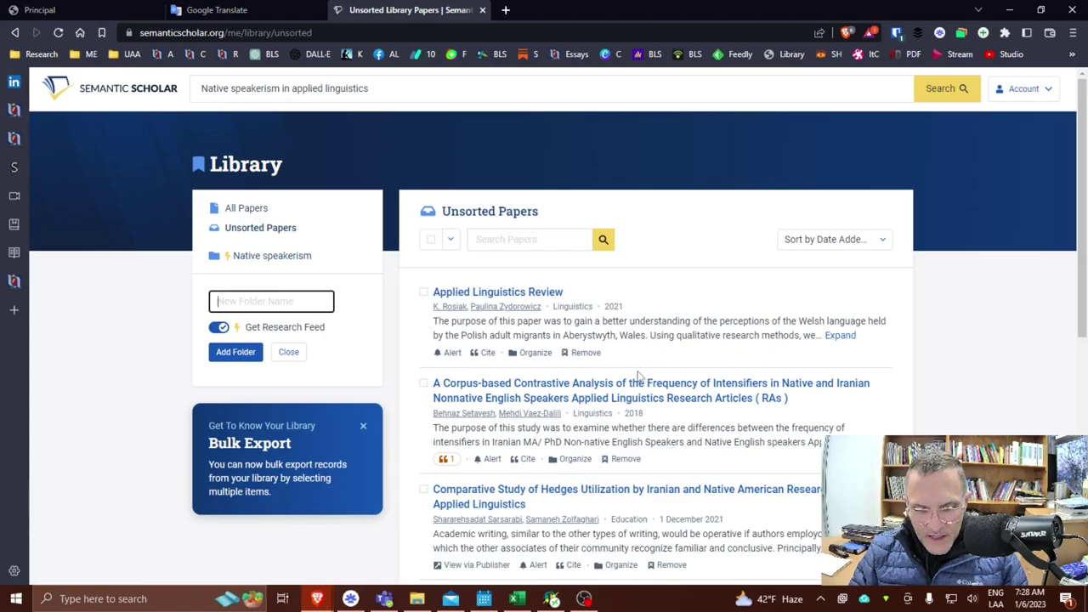
type("Pending")
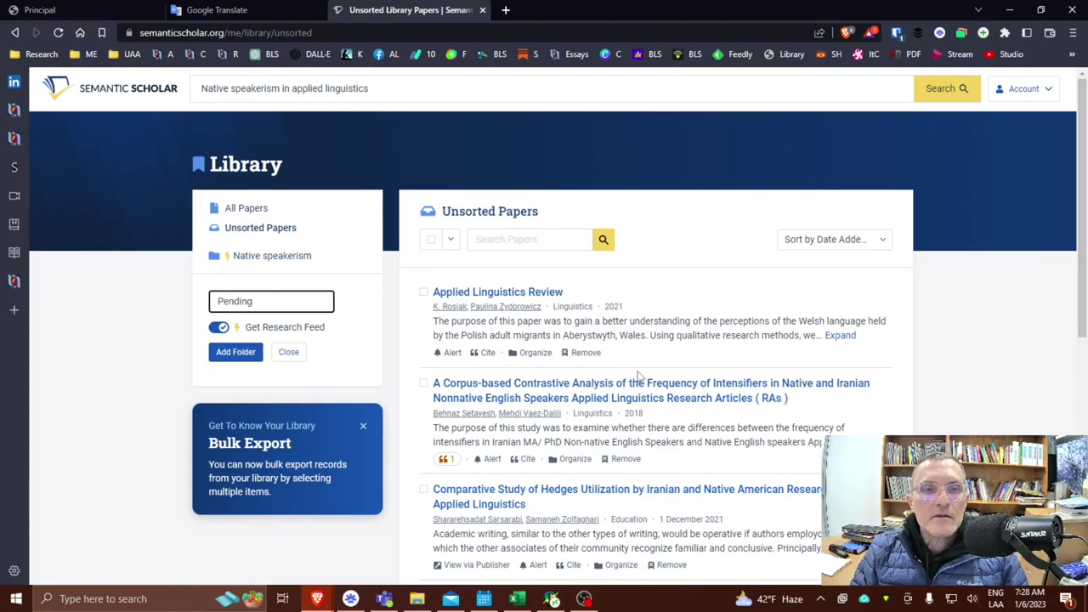
key("Return")
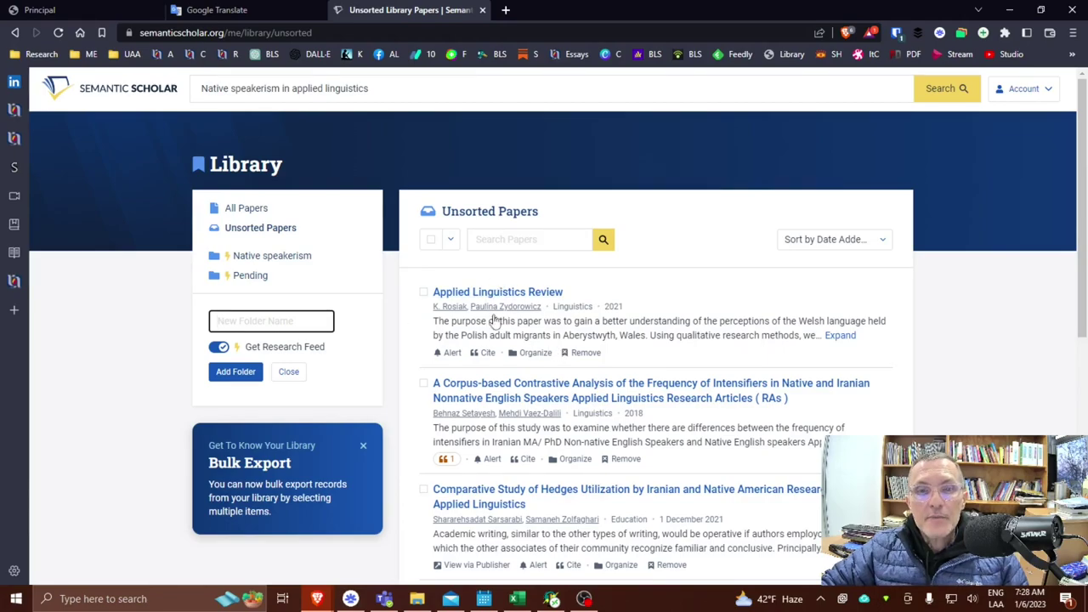
File the unsorted paper "Applied Linguistics Review" in the Pending folder
scroll(514, 357, "down", 2)
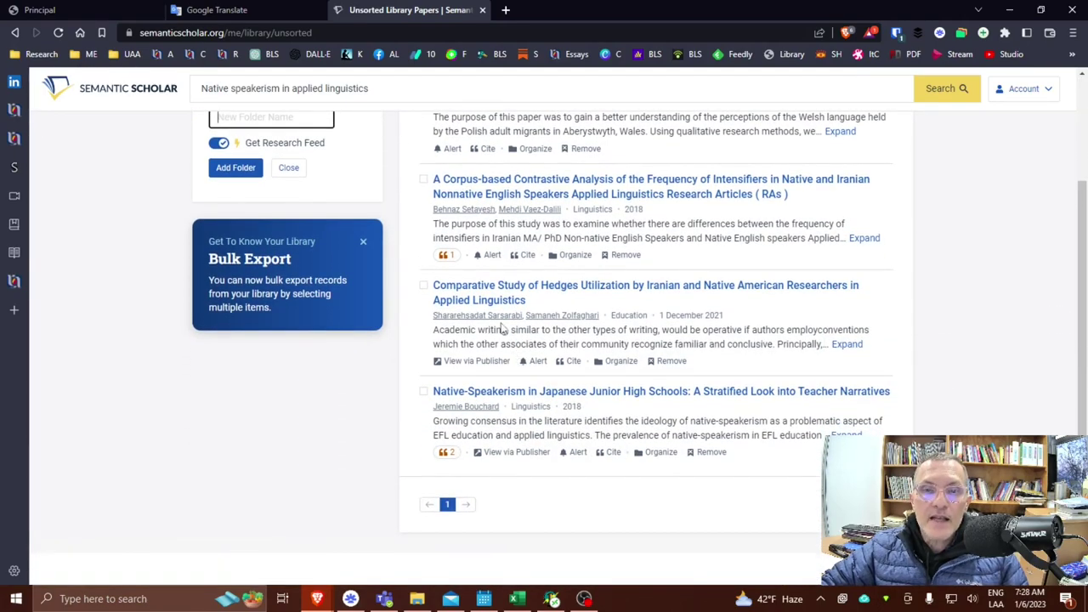
scroll(505, 323, "up", 2)
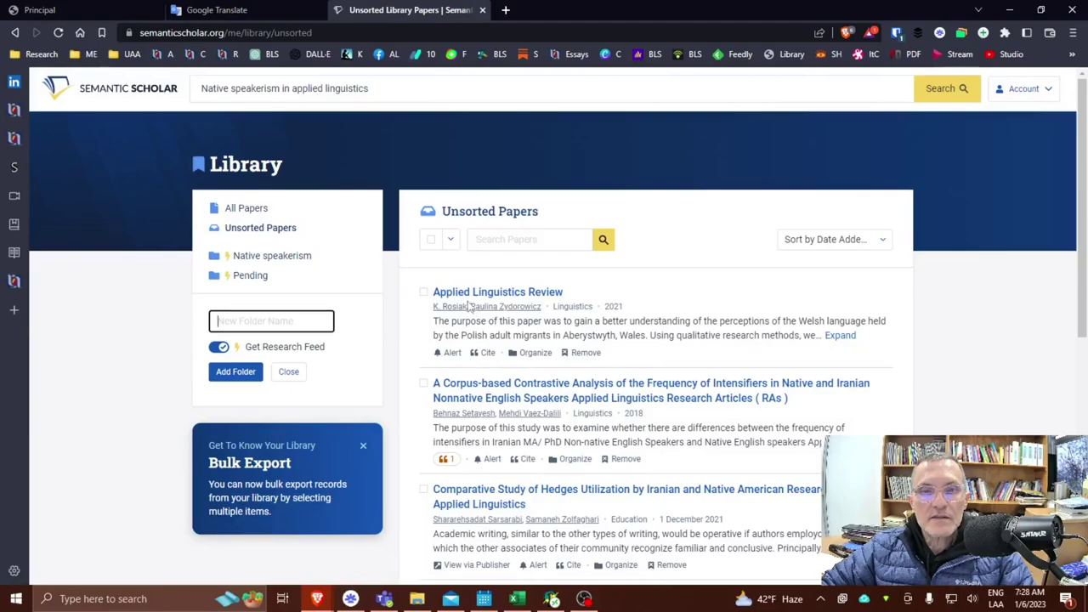
scroll(468, 311, "down", 1)
scroll(459, 262, "up", 2)
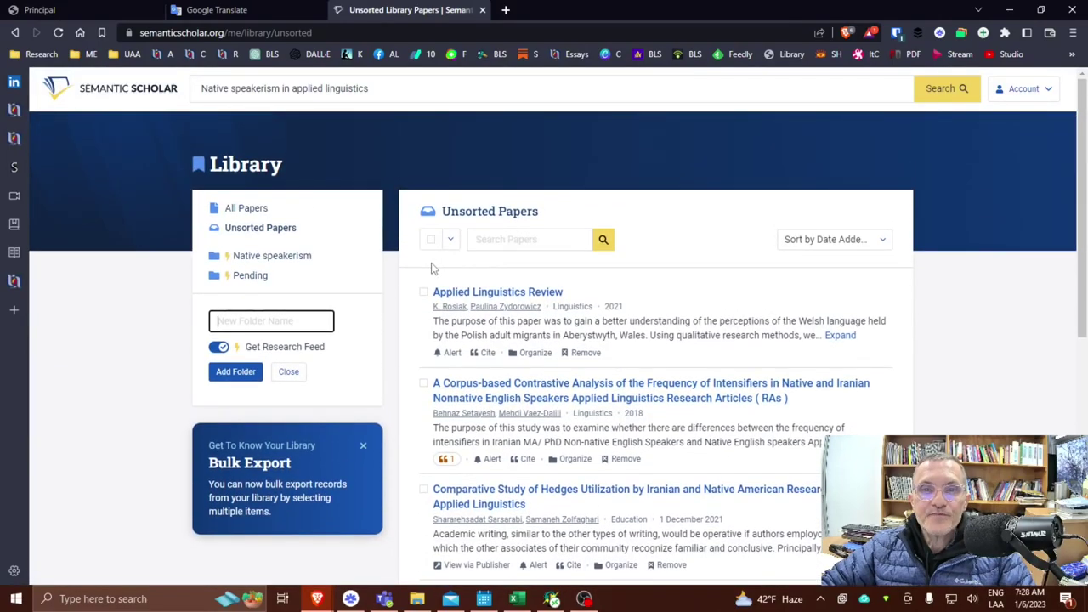
left_click(431, 240)
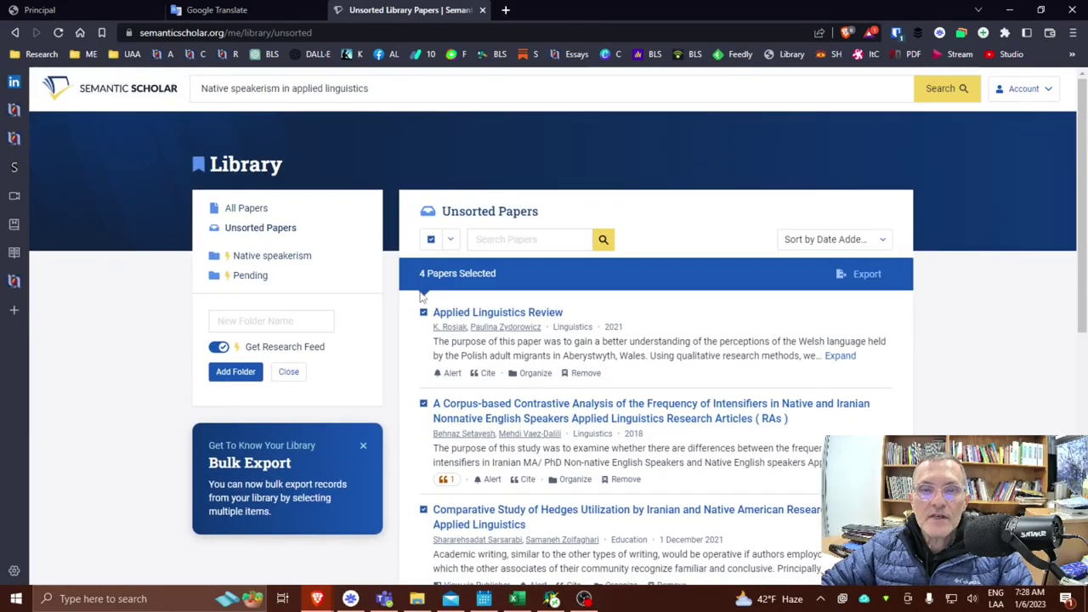
left_click(533, 373)
left_click(898, 220)
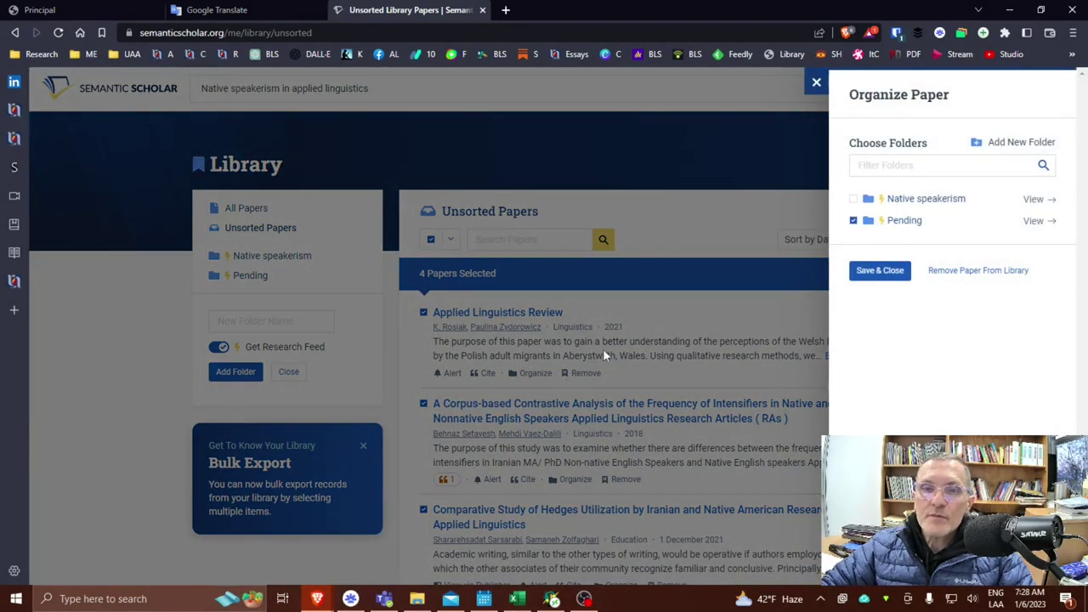
left_click(878, 271)
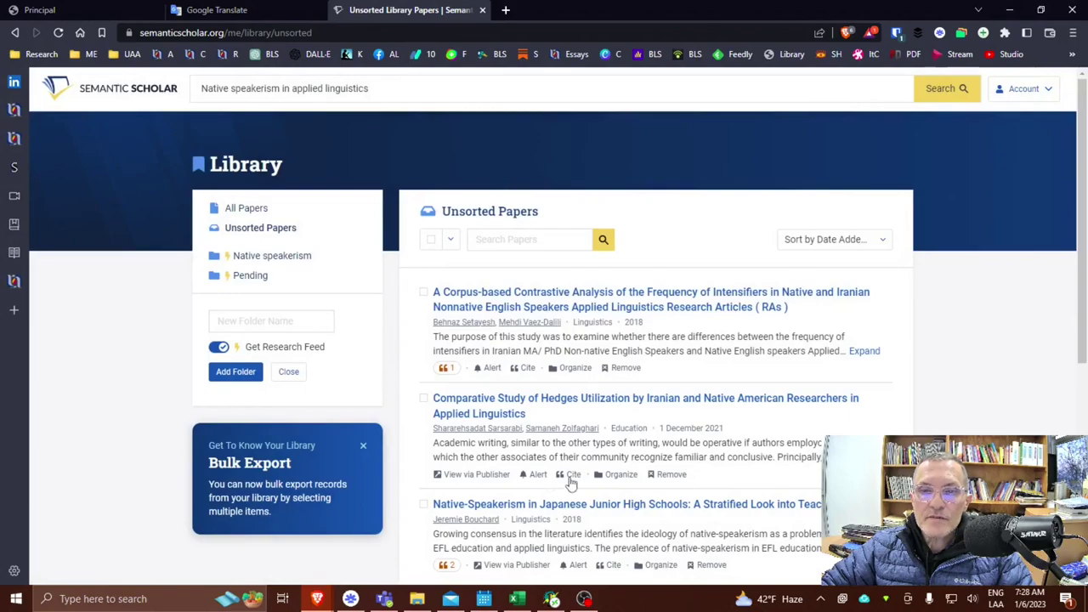
File the hedges study, the Japanese junior high schools paper and the intensifiers corpus analysis in the Pending folder
left_click(619, 474)
left_click(899, 222)
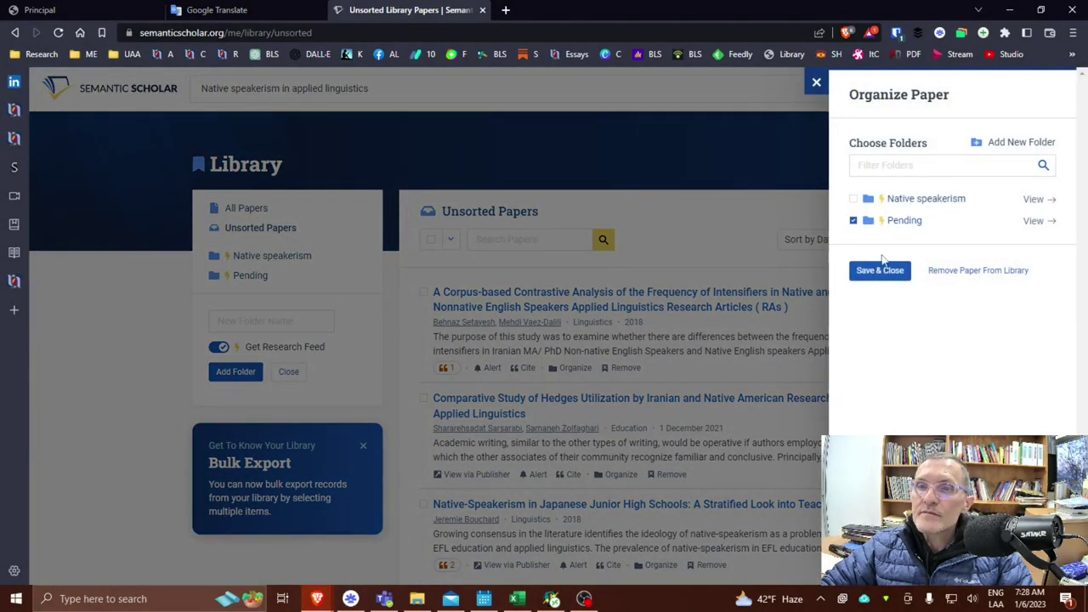
left_click(878, 271)
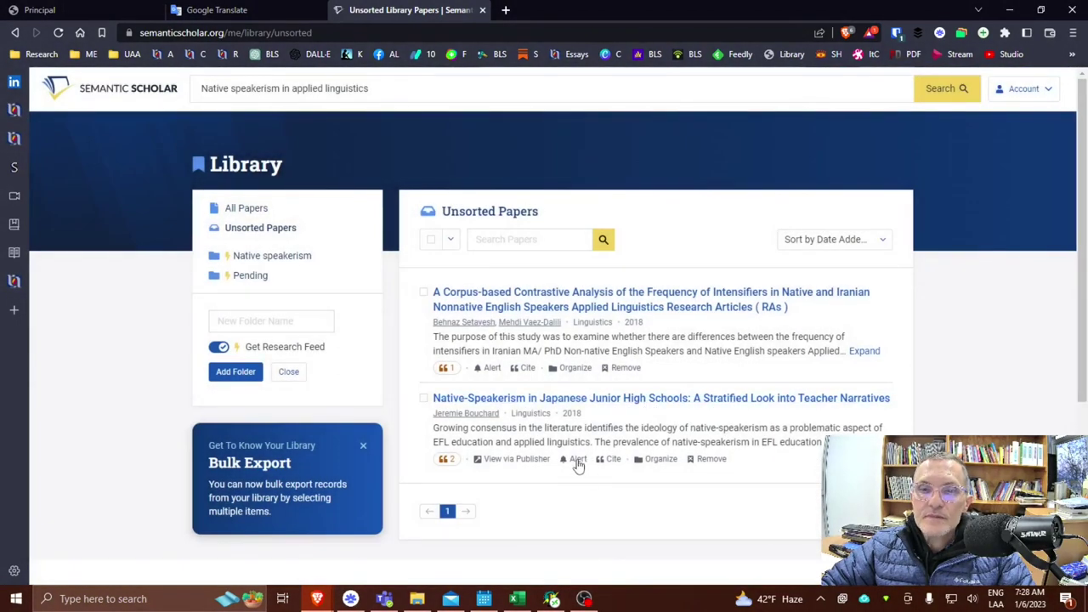
left_click(647, 459)
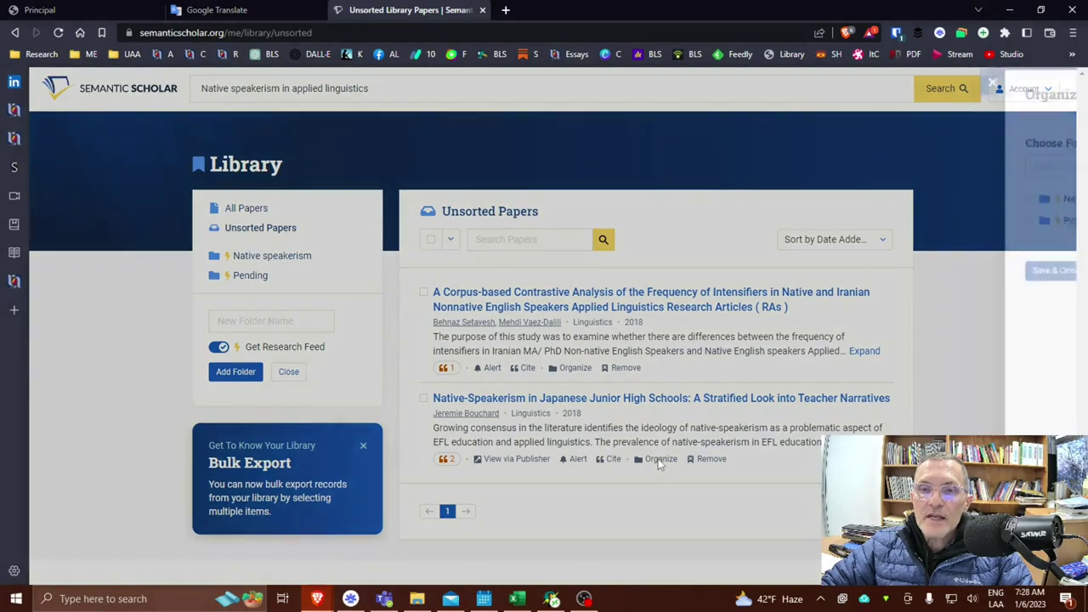
left_click(897, 223)
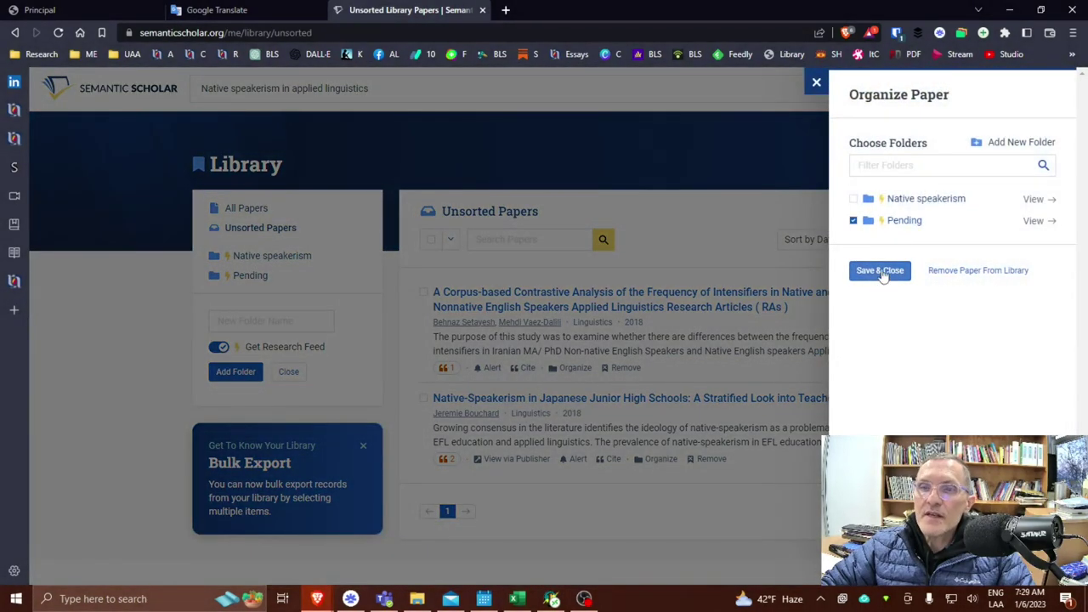
left_click(876, 270)
left_click(571, 368)
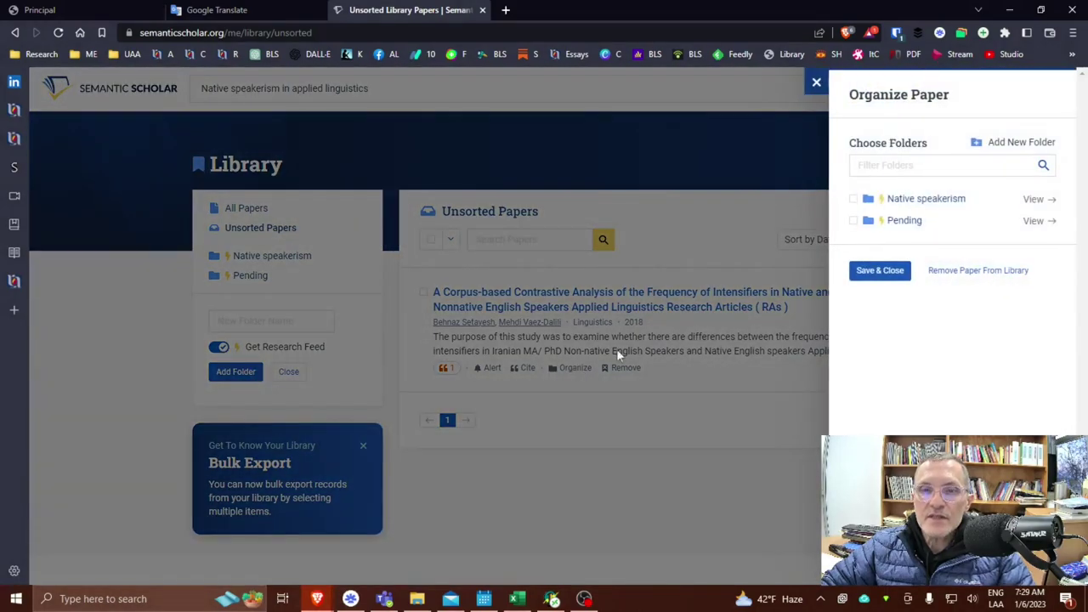
left_click(904, 220)
left_click(876, 270)
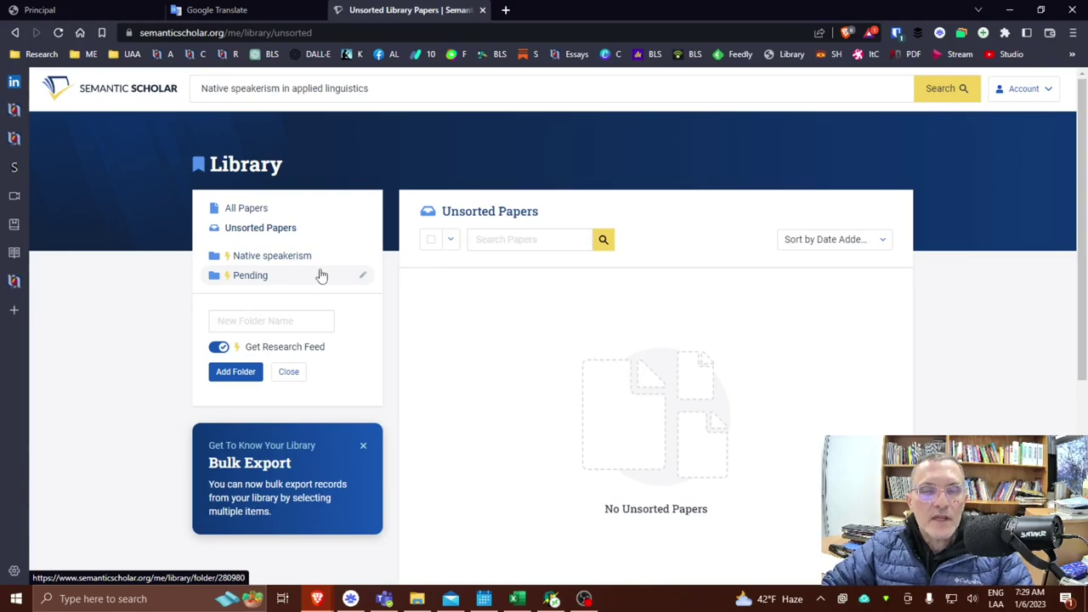
Open the Pending folder and look through the papers filed in it
left_click(255, 277)
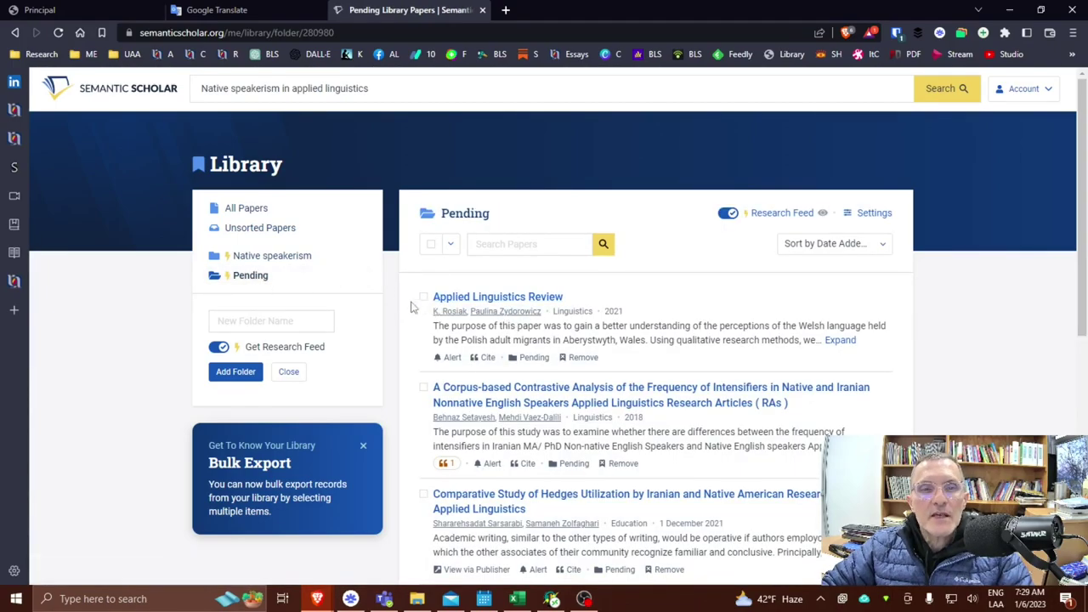
scroll(476, 310, "down", 4)
scroll(515, 311, "up", 3)
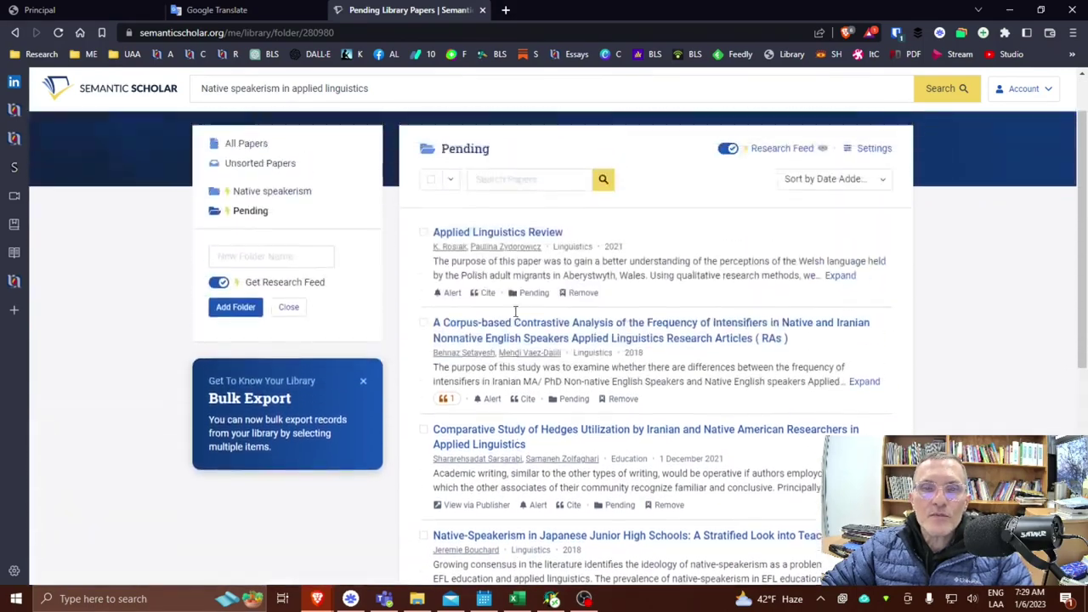
scroll(515, 311, "up", 1)
Check the details page of "Applied Linguistics Review", and remove the paper from the library
left_click(509, 297)
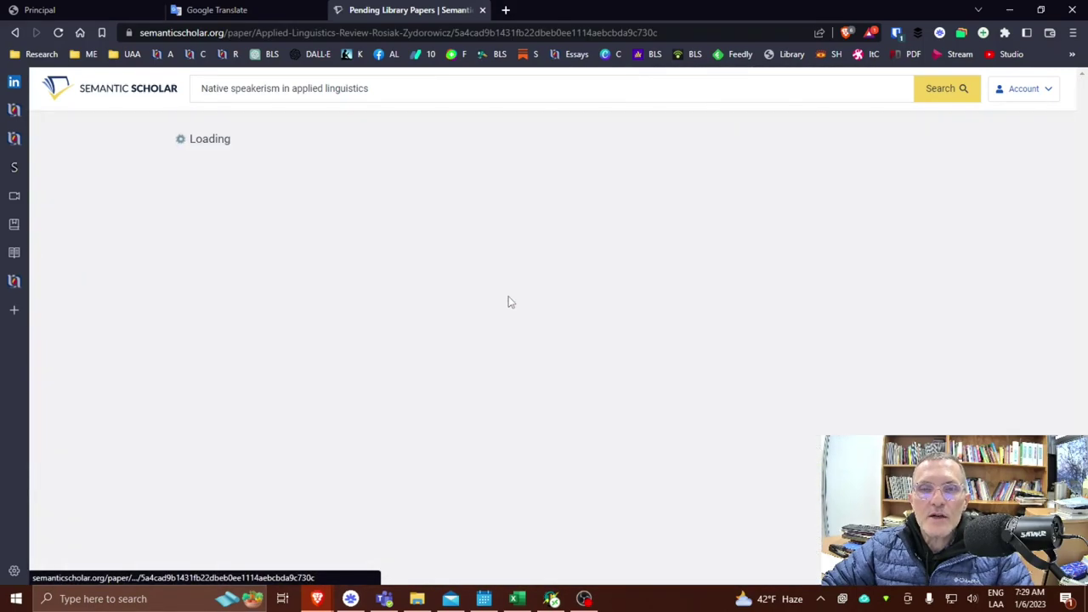
left_click(15, 32)
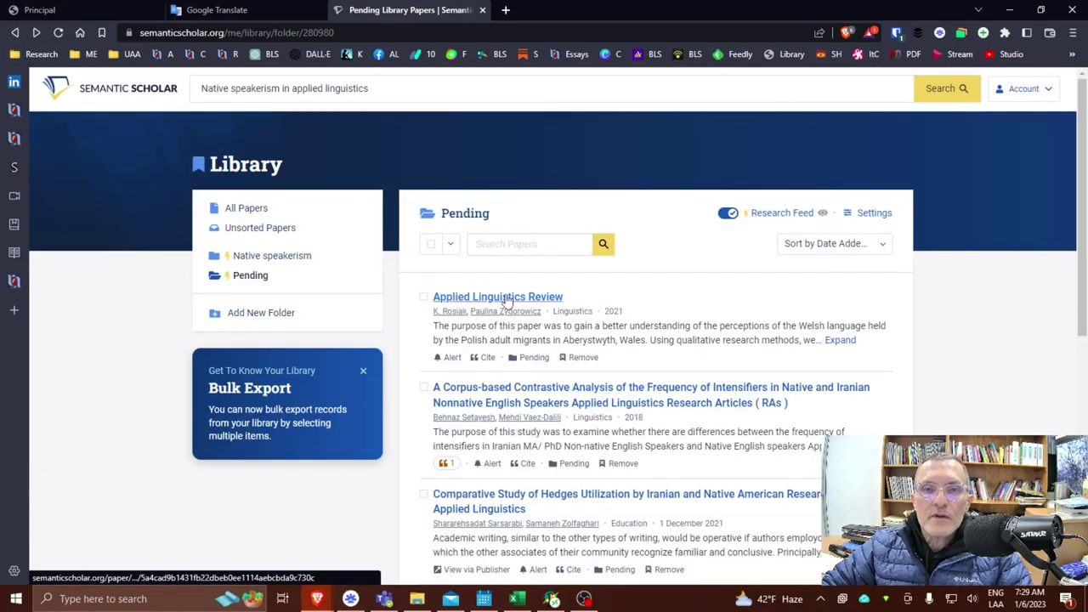
left_click(581, 358)
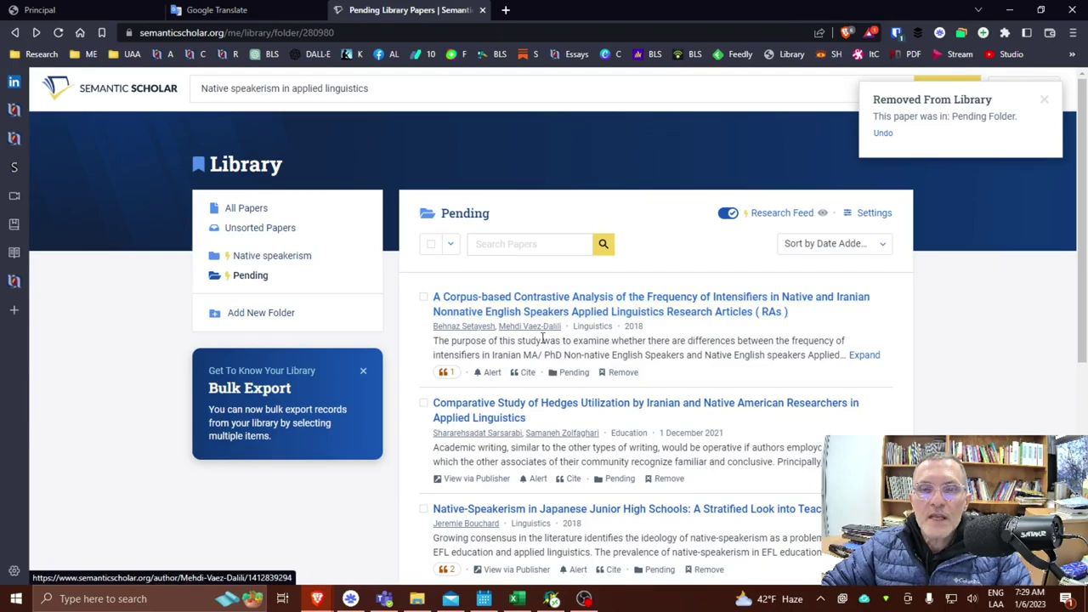
View the details page of the intensifiers corpus-based analysis, and return to the Pending folder
left_click(565, 313)
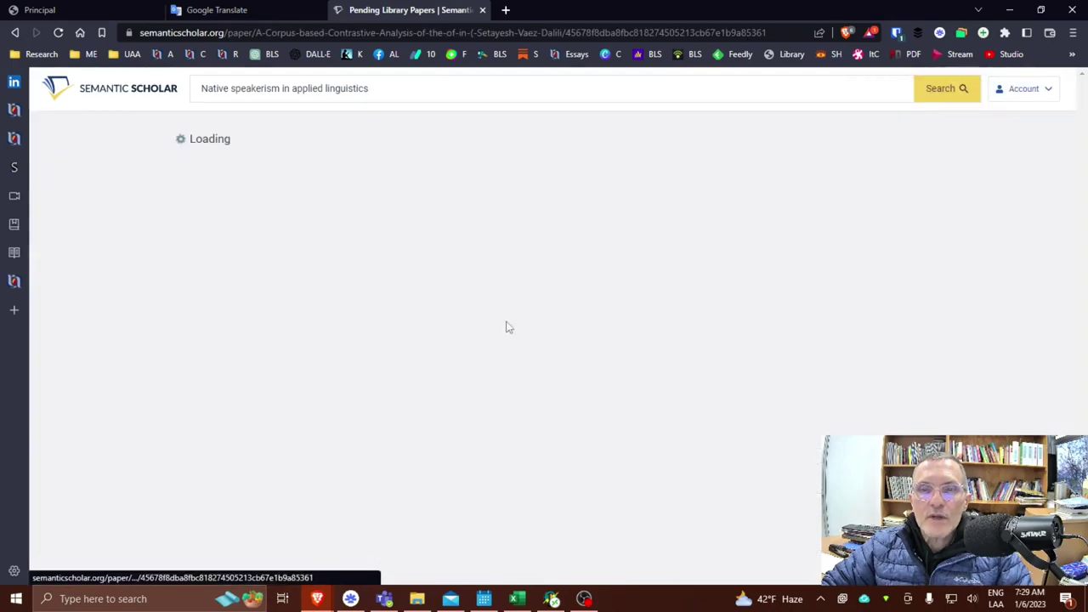
left_click(15, 33)
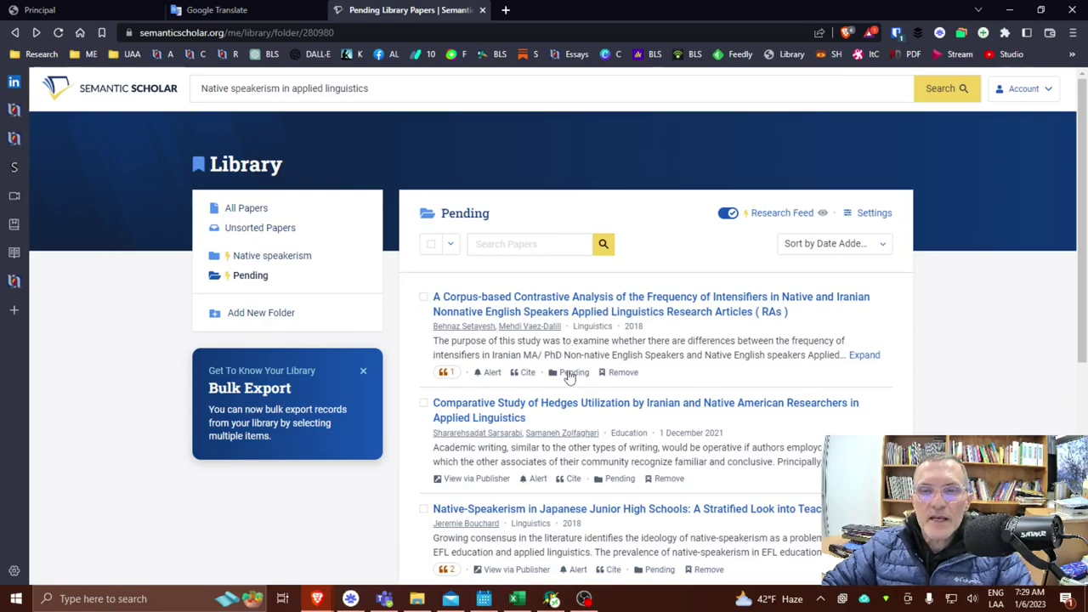
Take the intensifiers corpus-based analysis out of the Pending folder, keeping it filed under Native speakerism
left_click(575, 372)
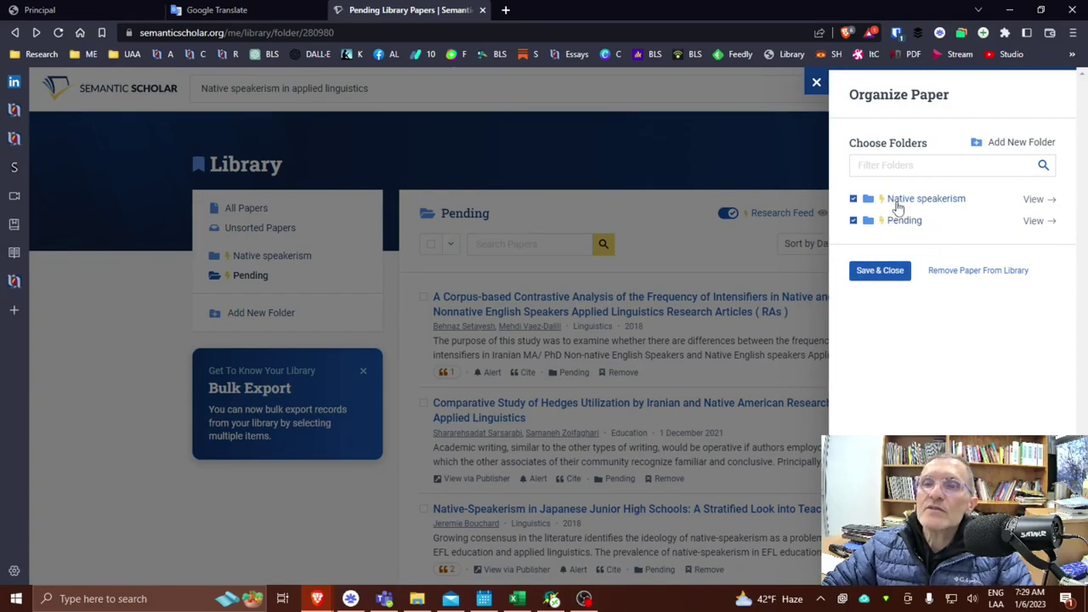
left_click(853, 221)
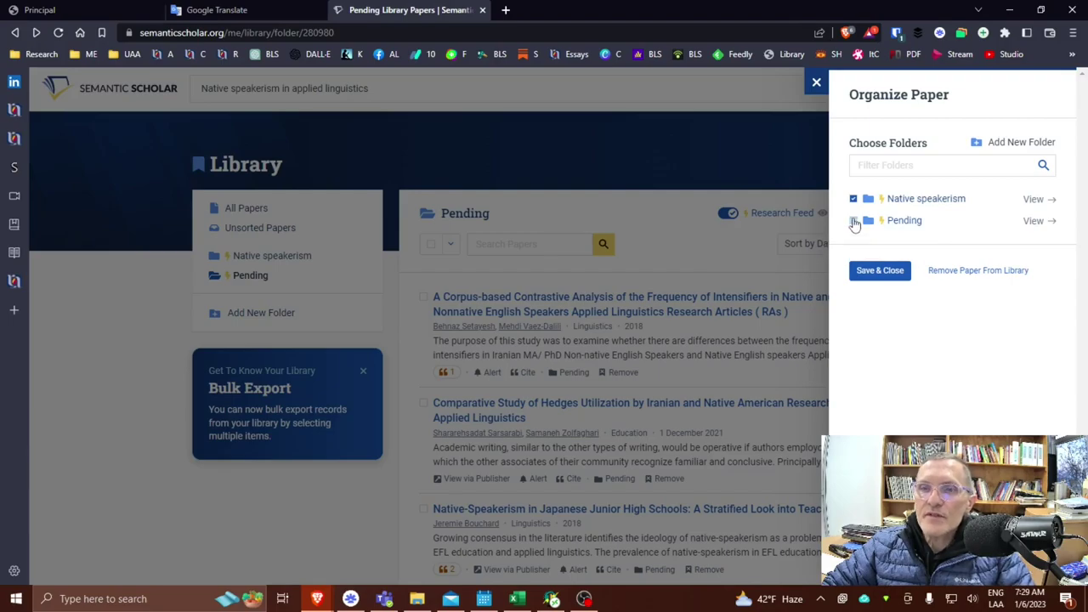
left_click(875, 272)
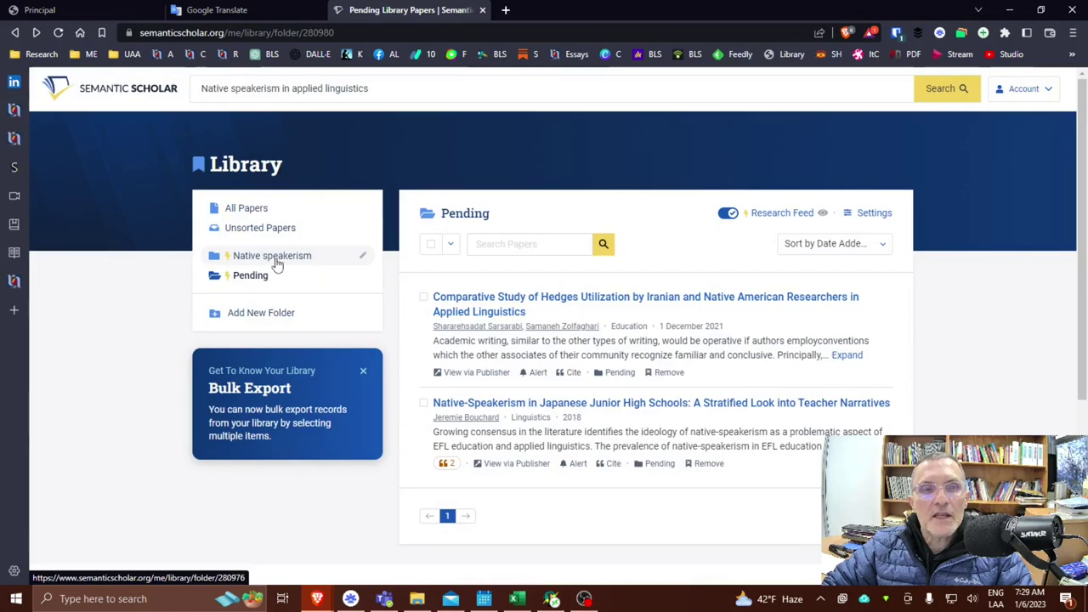
Review the papers filed in the Native speakerism folder, compare with the Pending folder, and return to Native speakerism
left_click(276, 260)
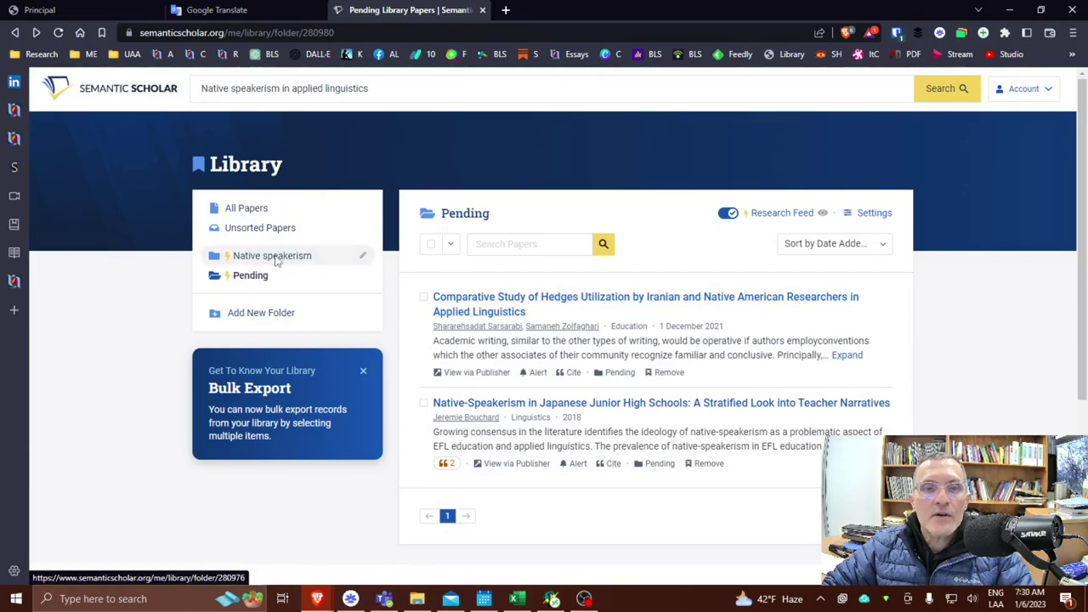
scroll(597, 327, "down", 2)
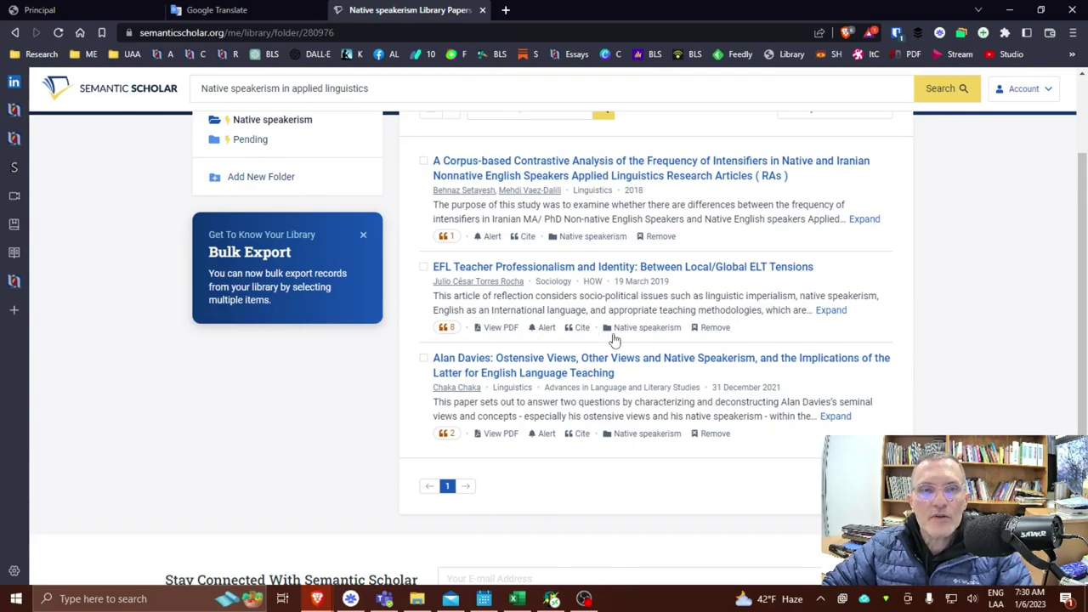
scroll(359, 283, "up", 2)
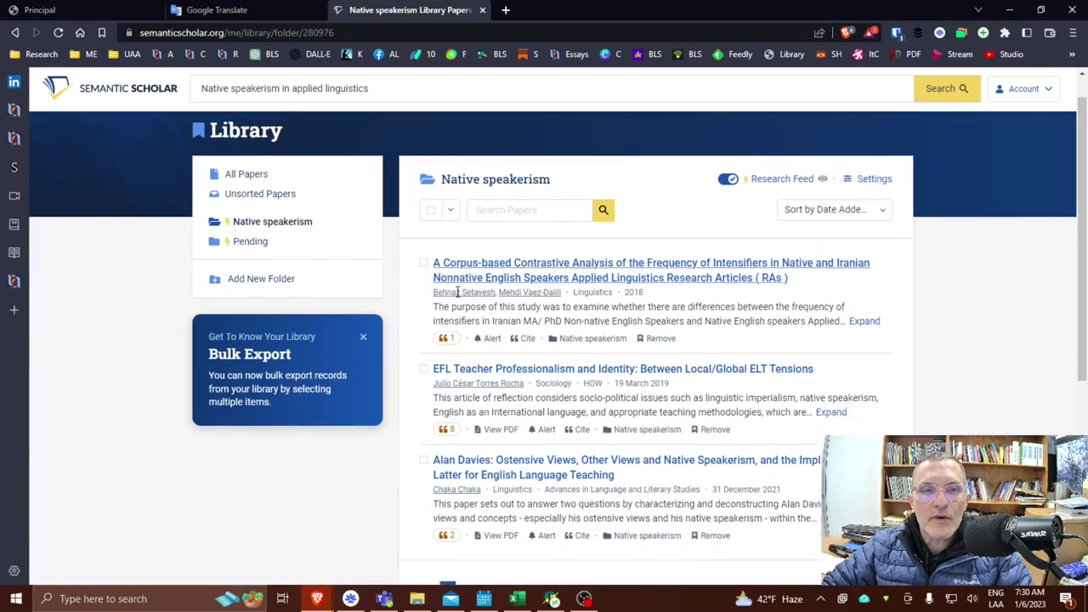
scroll(382, 281, "down", 2)
scroll(348, 238, "up", 1)
left_click(252, 211)
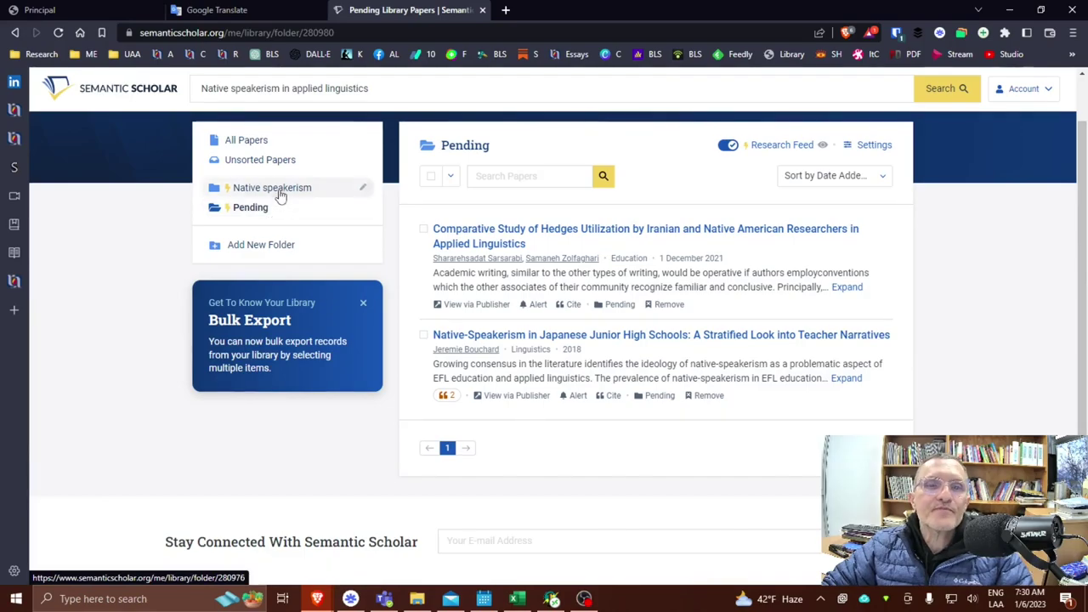
left_click(281, 196)
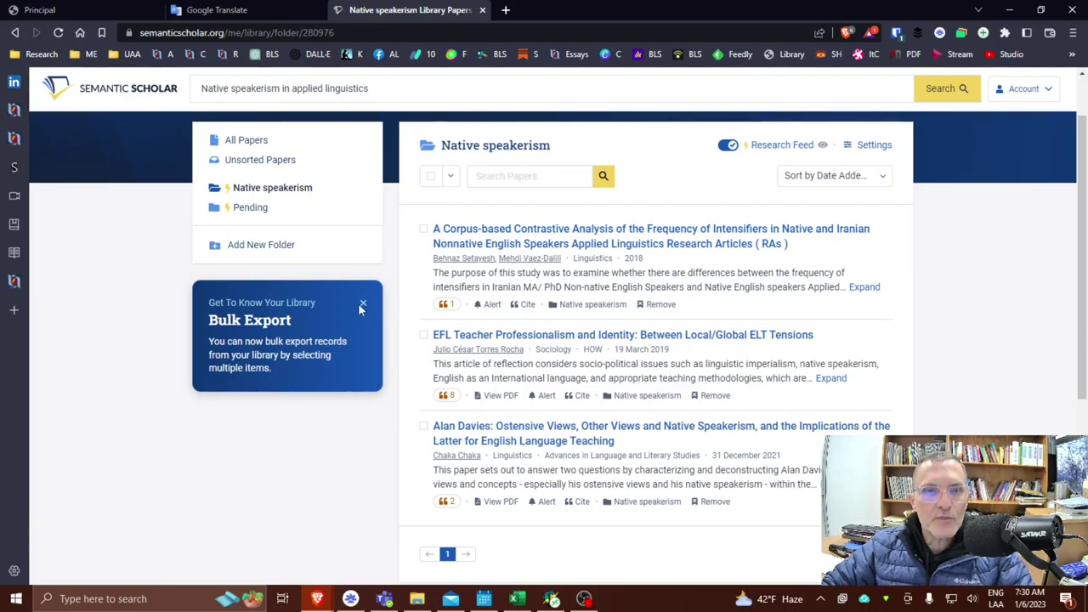
left_click(253, 246)
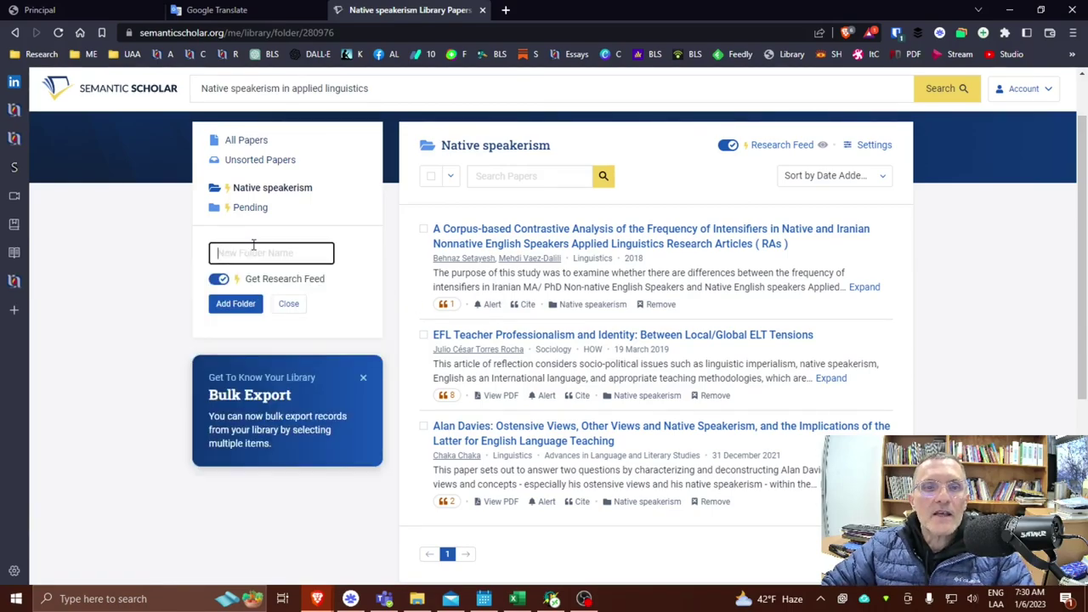
left_click(289, 304)
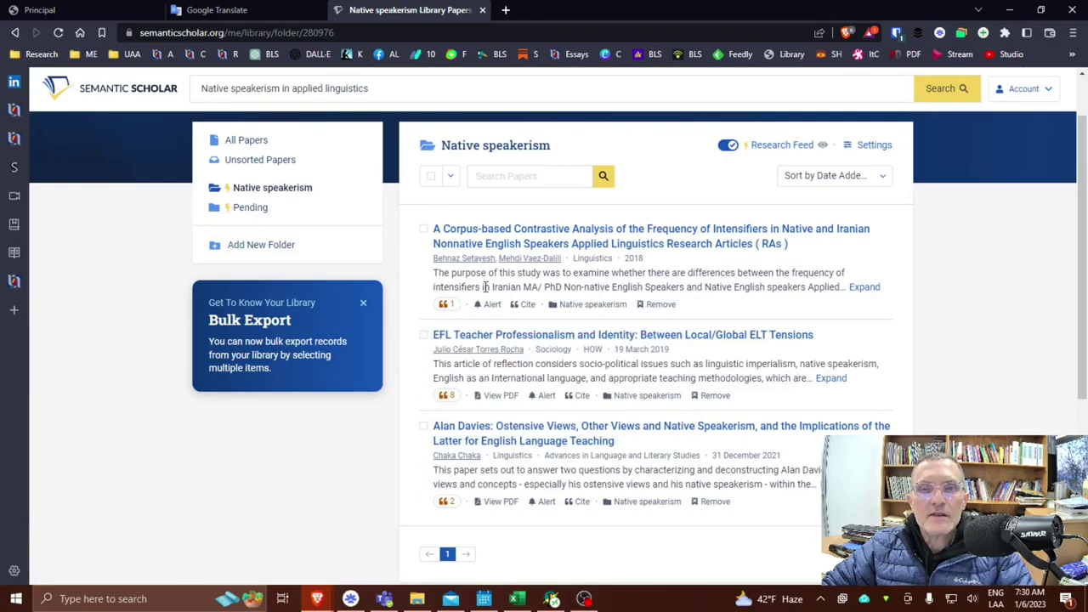
left_click(279, 245)
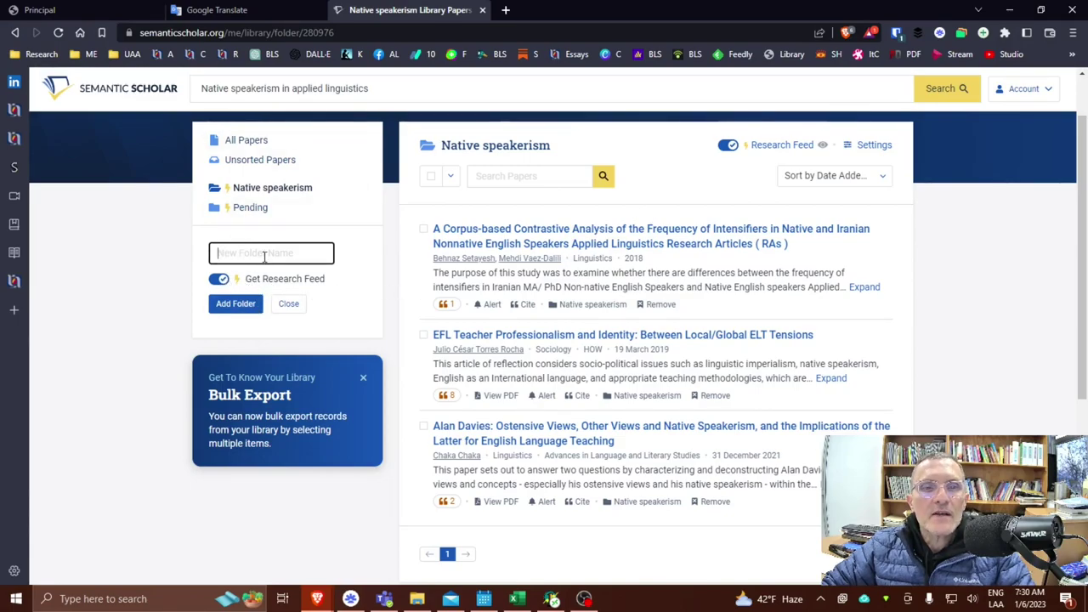
left_click(289, 305)
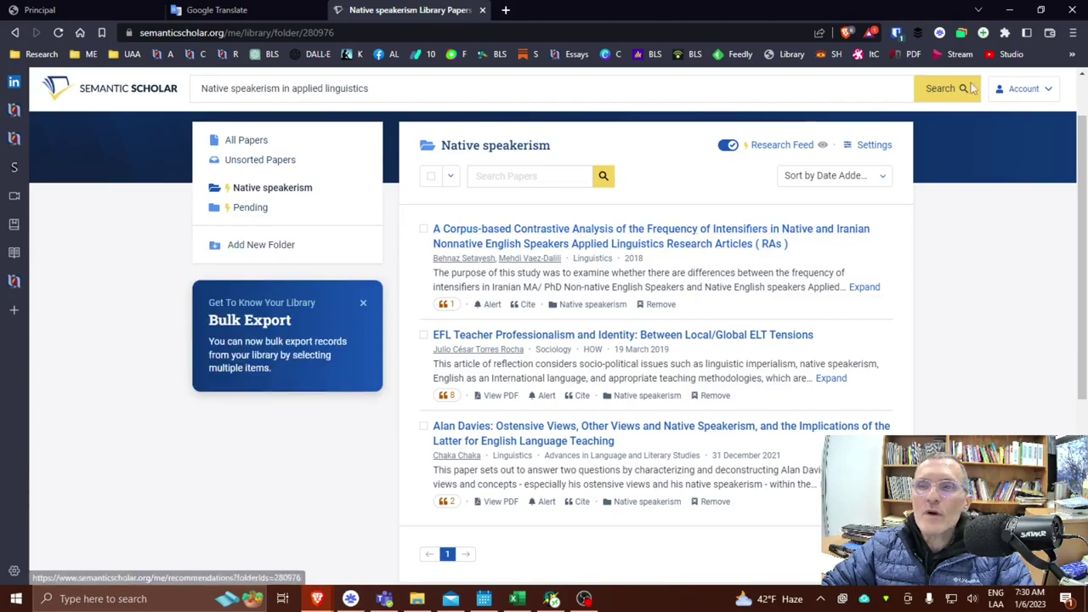
left_click(1028, 88)
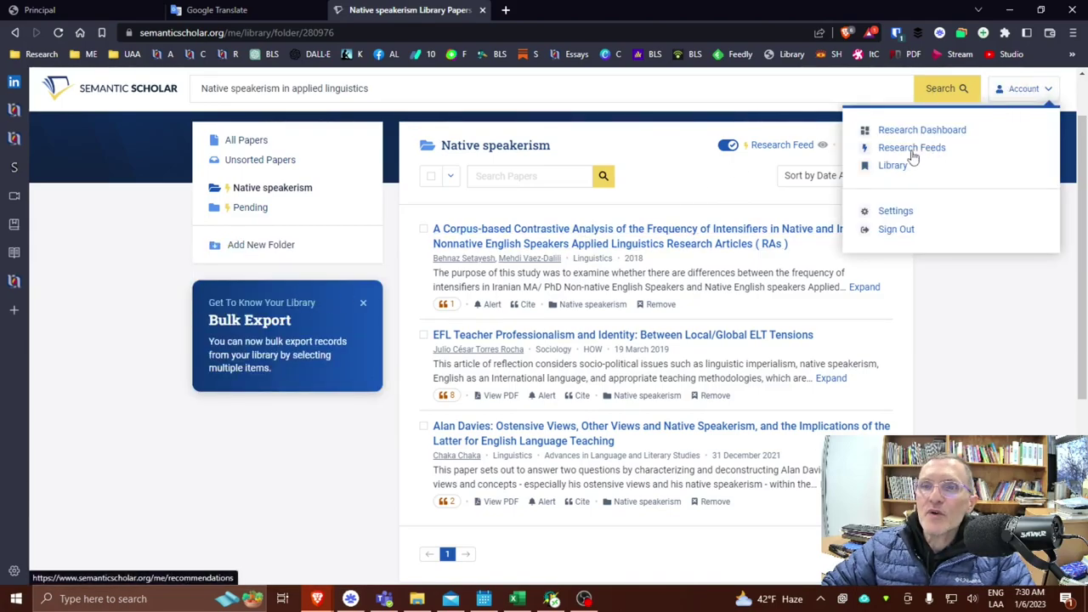
left_click_drag(1005, 328, 947, 255)
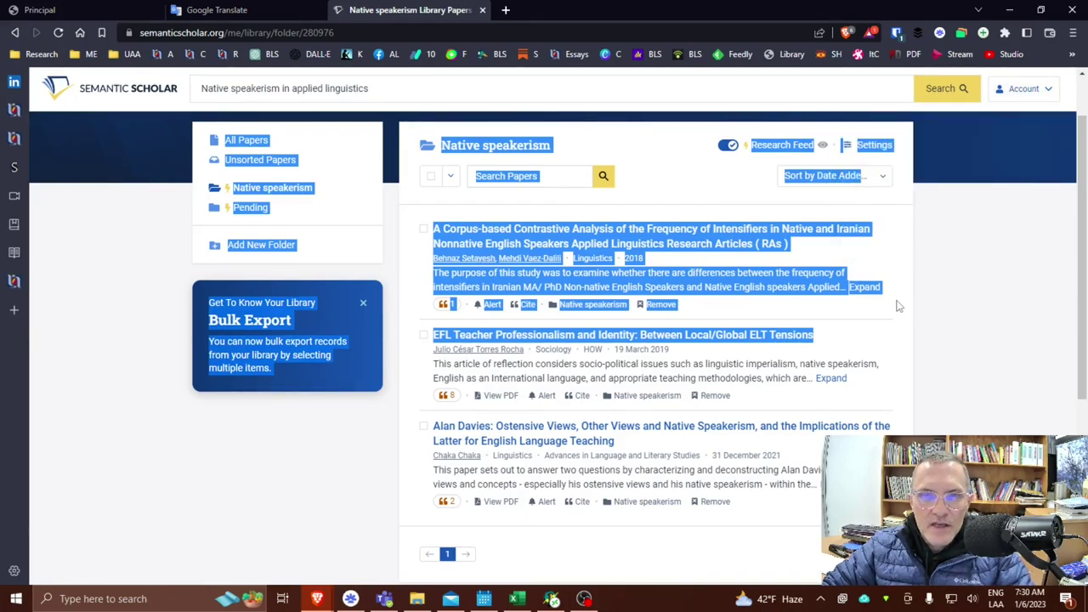
mouse_move(1020, 89)
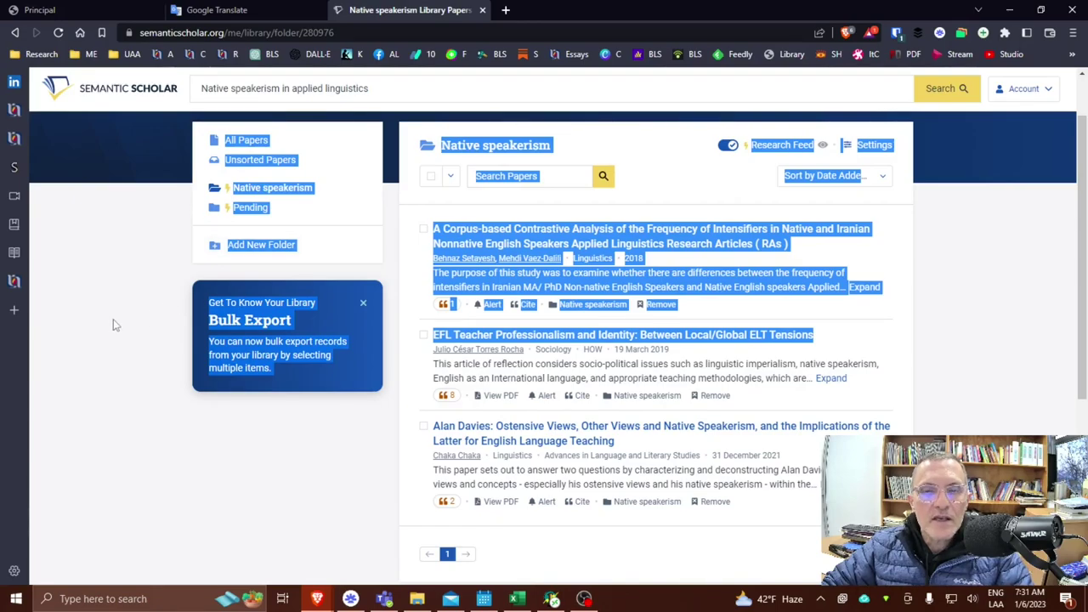
Go back from the library folders to the filtered search results for "Native speakerism in applied linguistics"
left_click(15, 32)
left_click(16, 33)
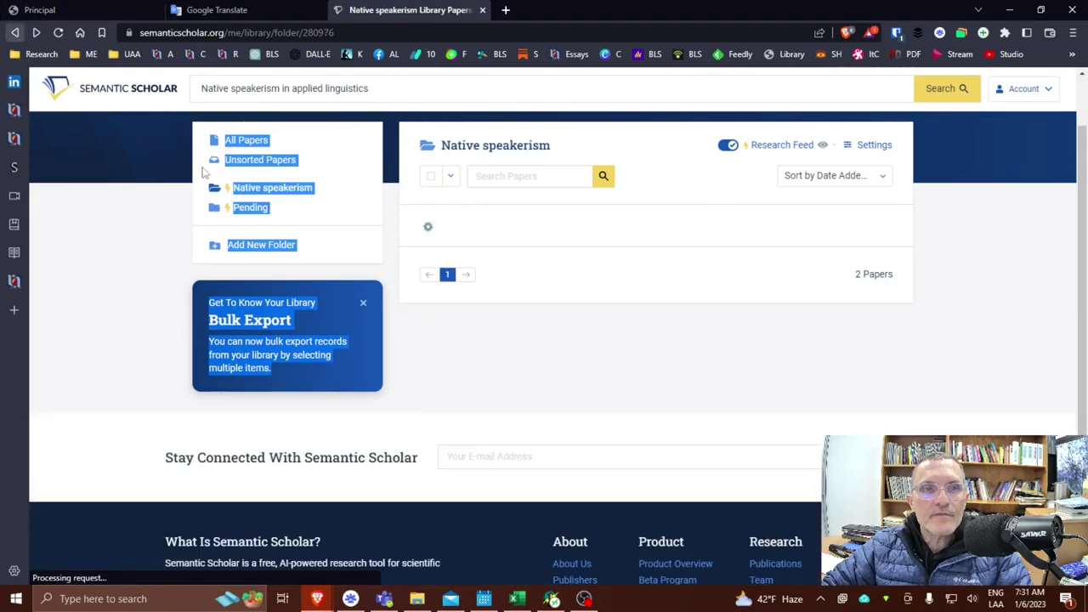
left_click(15, 33)
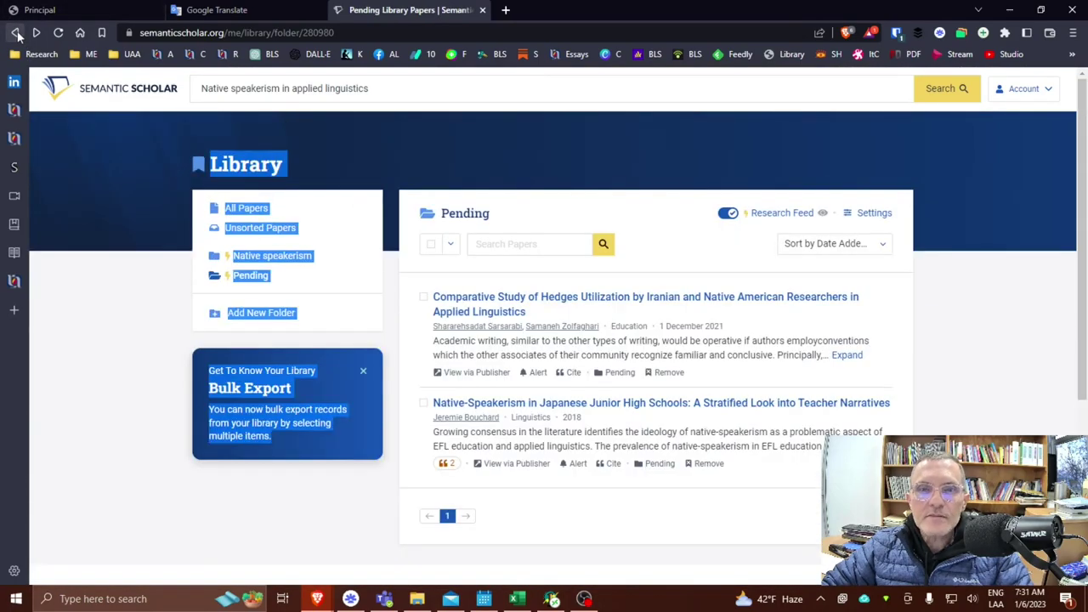
left_click(16, 33)
left_click(16, 33)
left_click(16, 33)
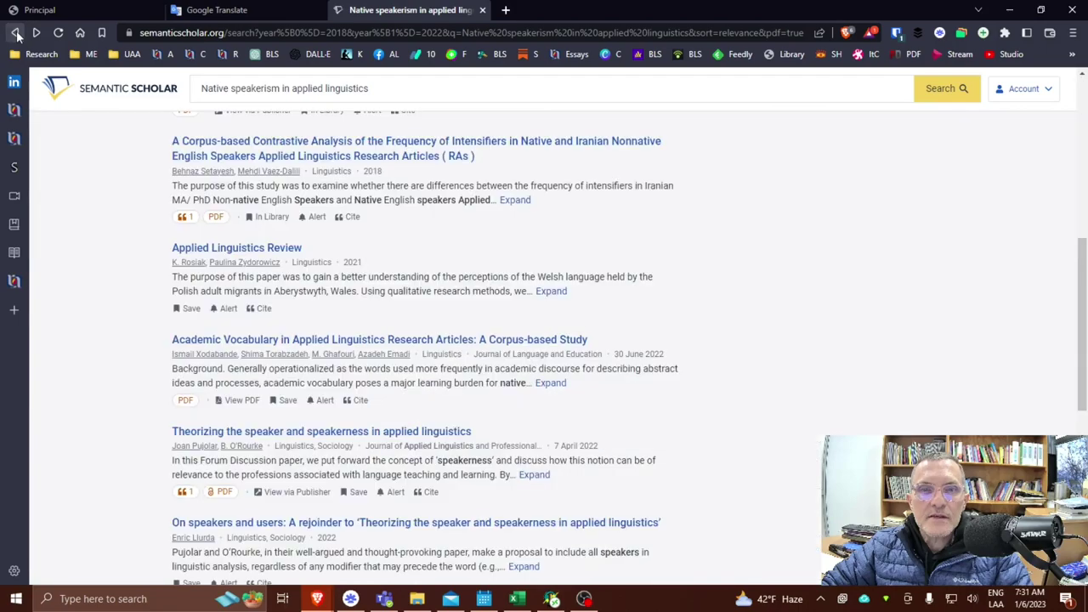
scroll(349, 211, "up", 5)
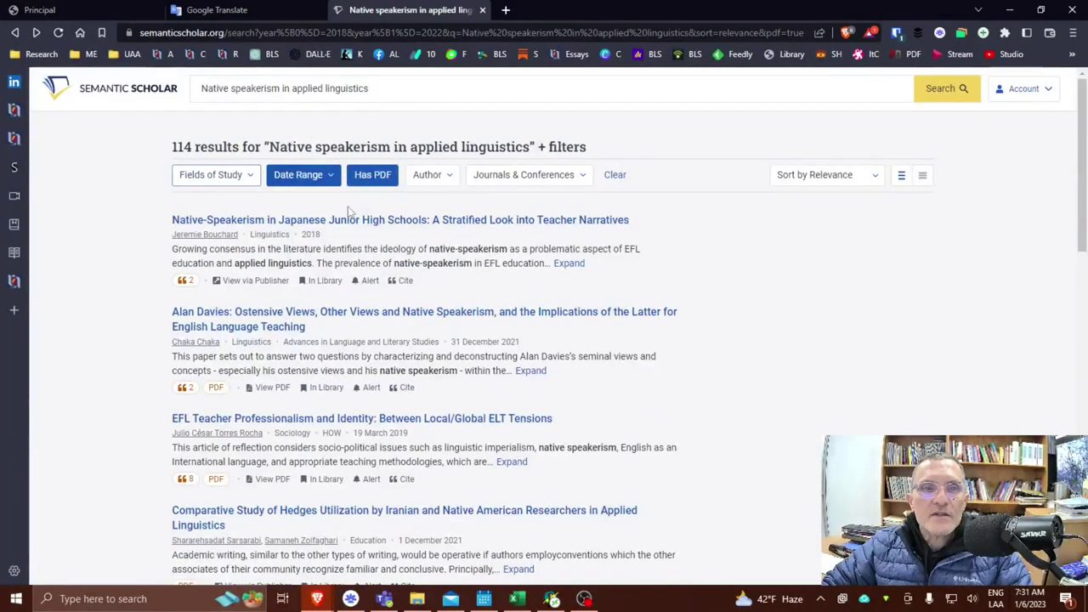
Look through the Fields of Study filter options and the first page of search results
left_click(220, 182)
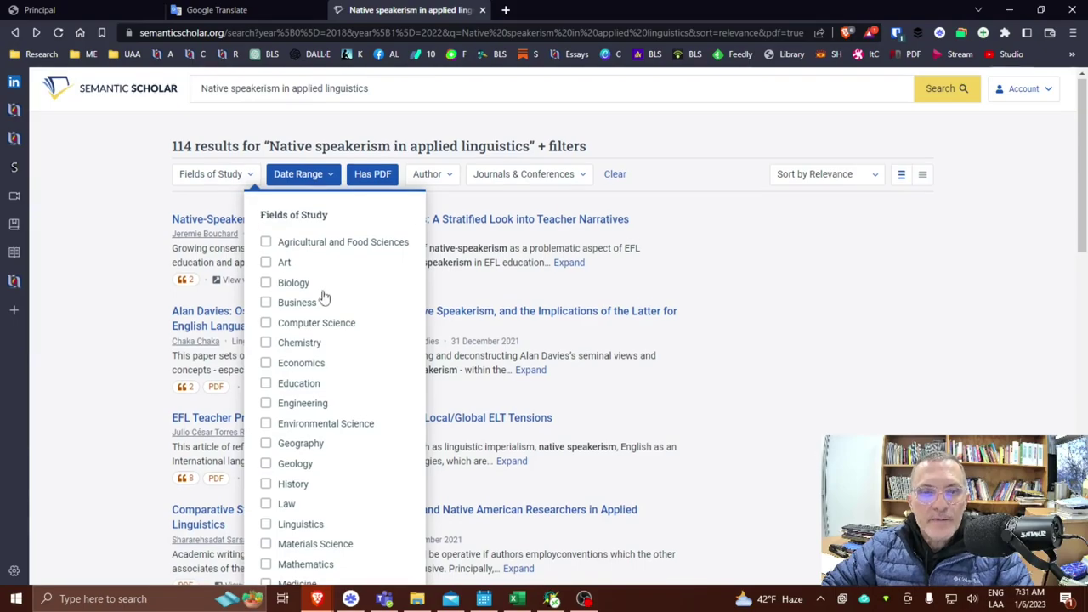
scroll(322, 299, "down", 3)
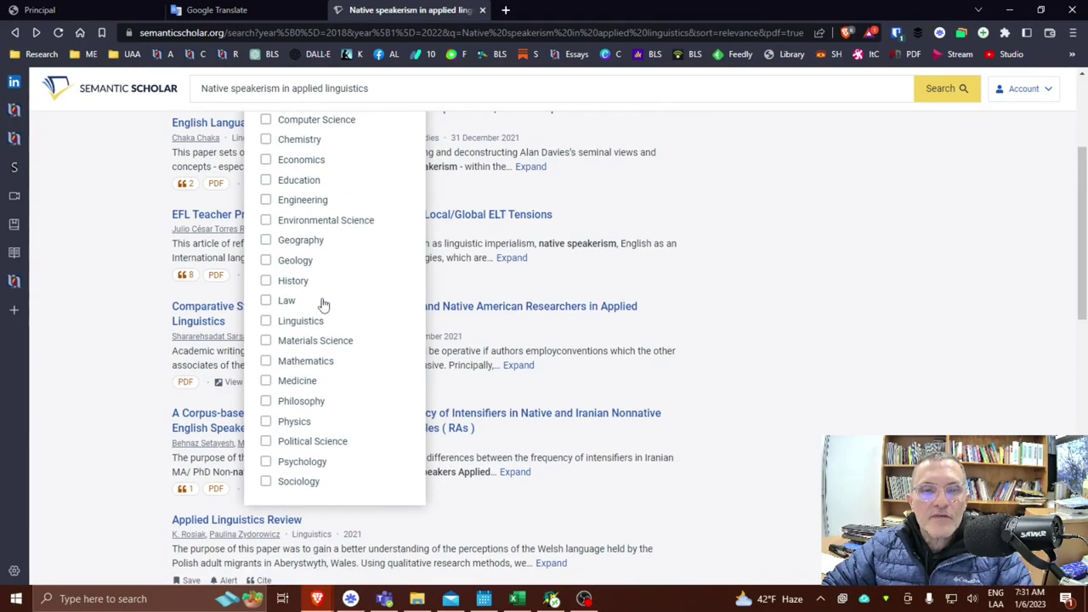
scroll(323, 306, "up", 3)
left_click(133, 218)
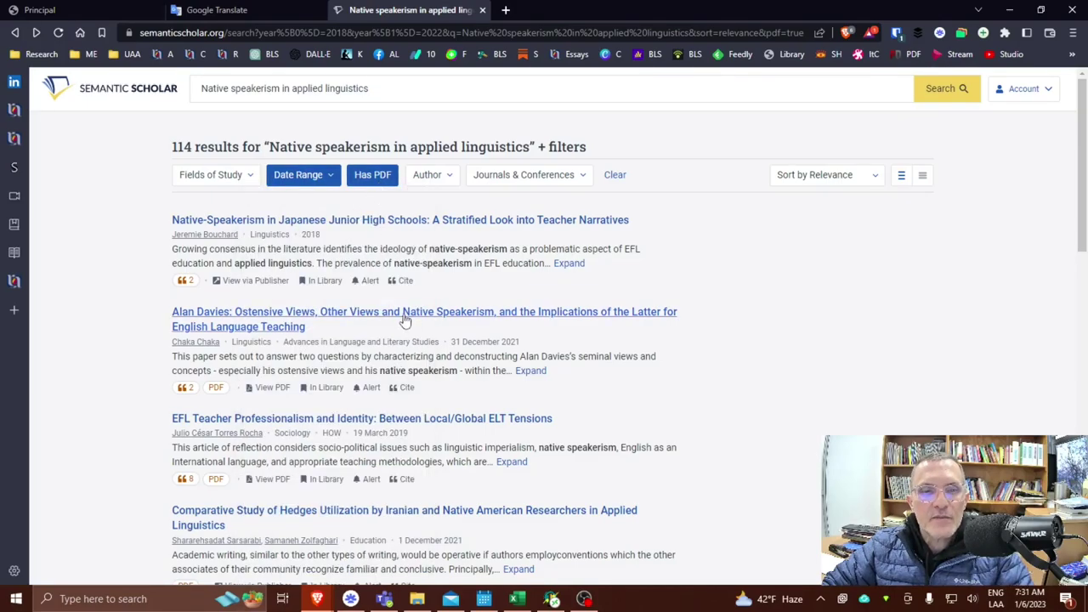
scroll(406, 315, "down", 10)
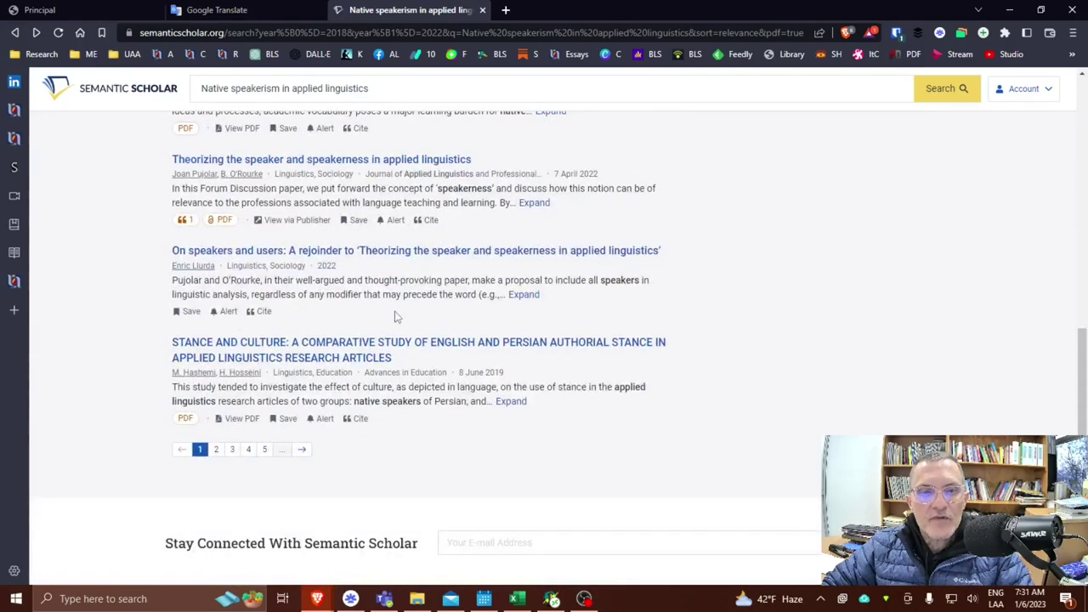
scroll(365, 340, "up", 10)
scroll(368, 327, "up", 1)
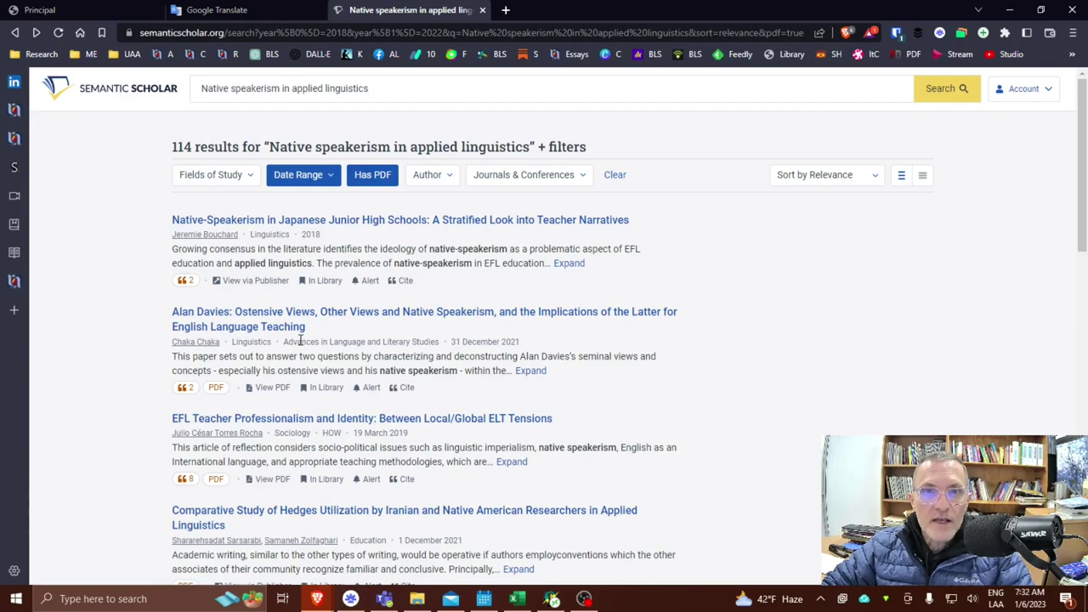
Open the Biblioteca UAA digital library page in a new tab
left_click(506, 10)
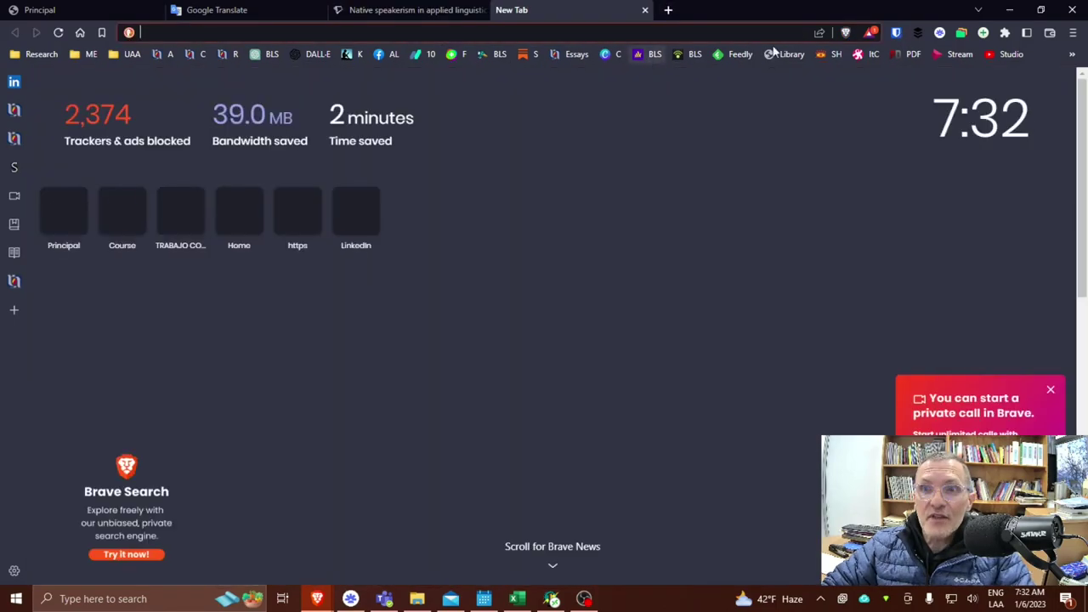
left_click(792, 53)
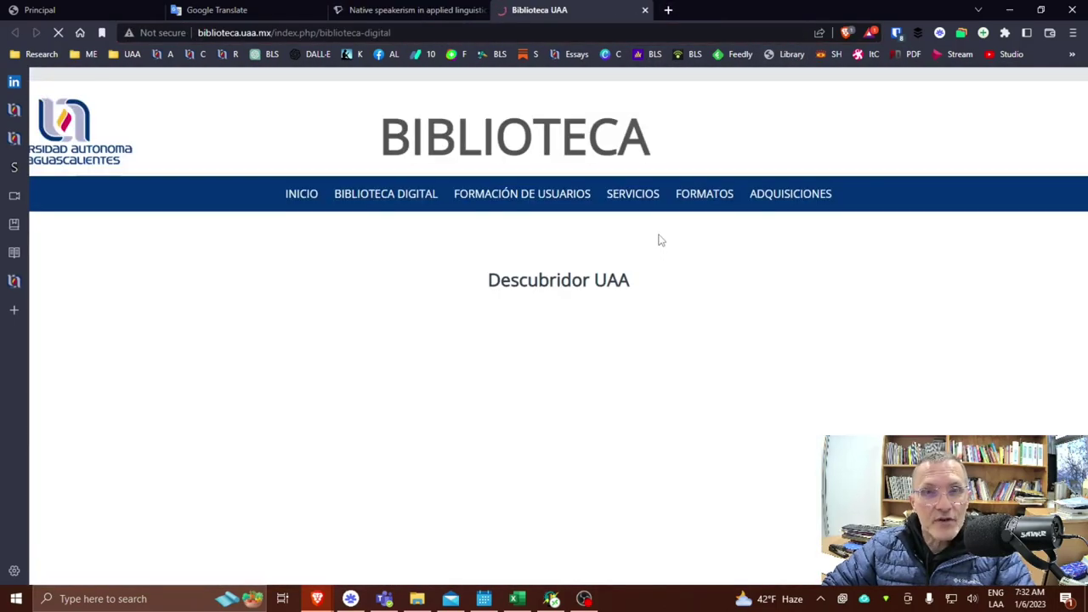